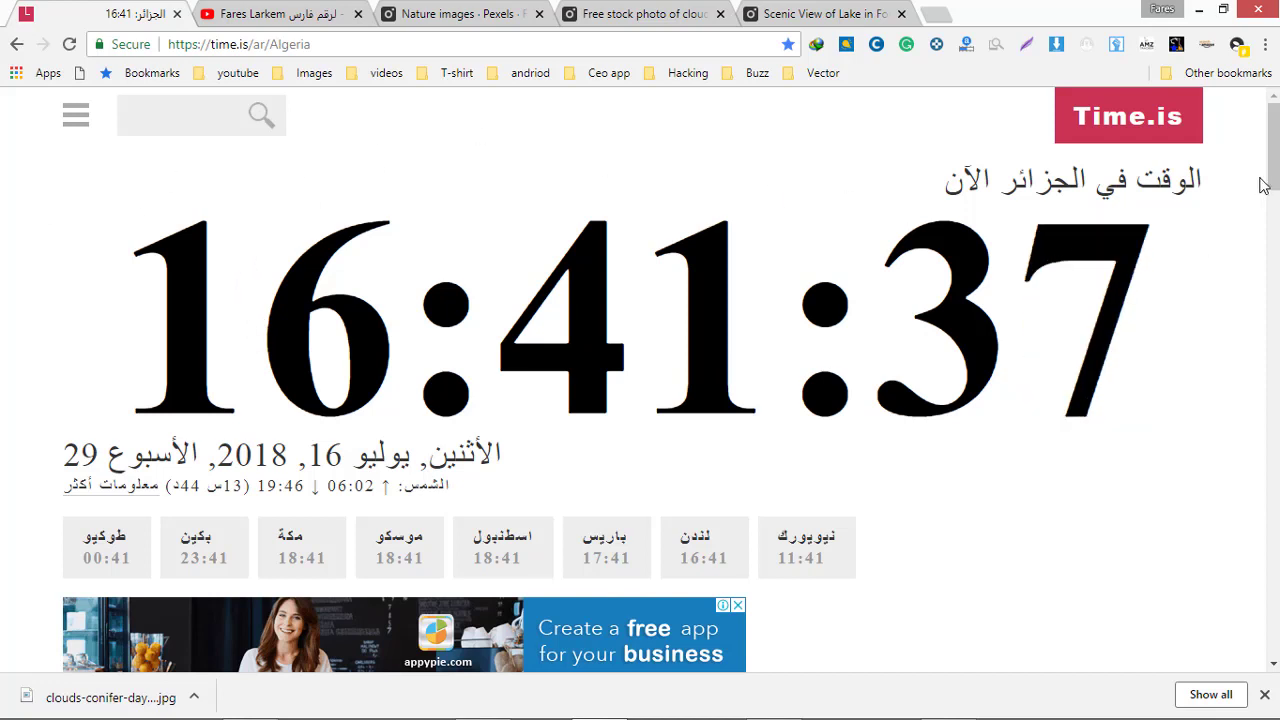
Step: Scroll down the time.is world clock page for Algeria
{"action": "scroll", "coordinate": [1274, 188], "scroll_direction": "down", "scroll_amount": 1}
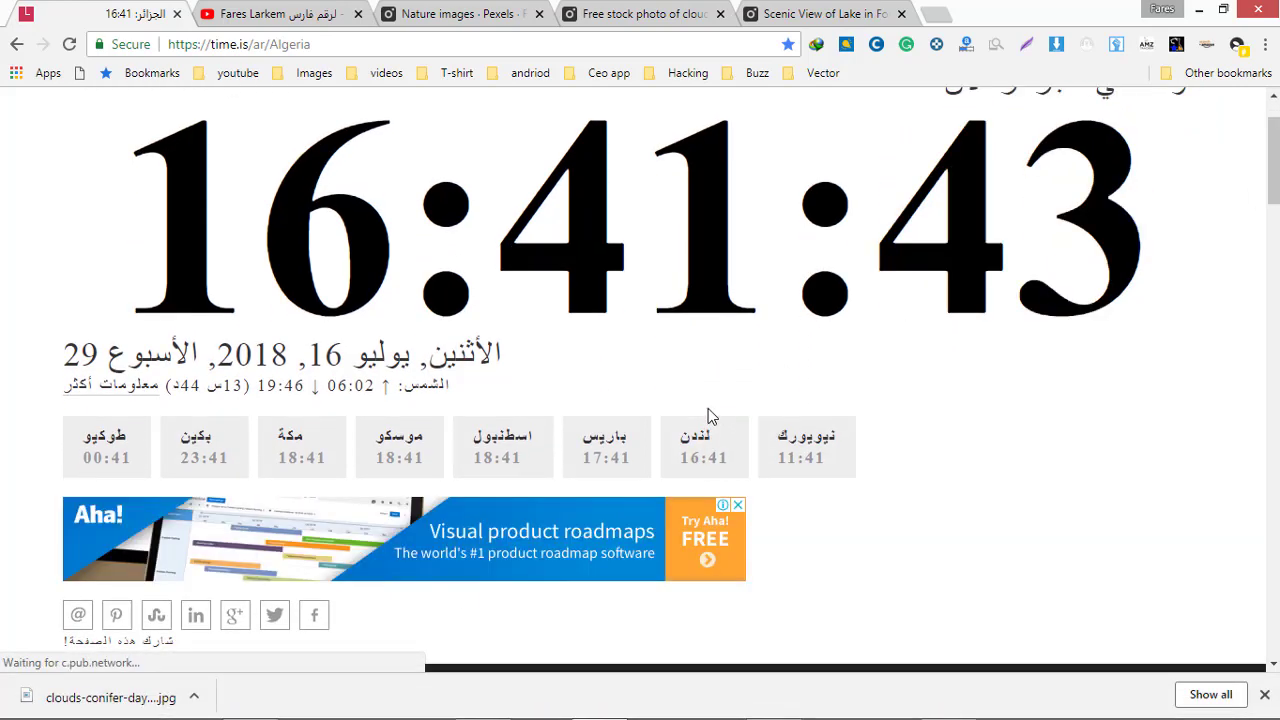
Step: Browse the Pexels nature search results and the clouds-forest and scenic lake photo pages
{"action": "left_click", "coordinate": [450, 14]}
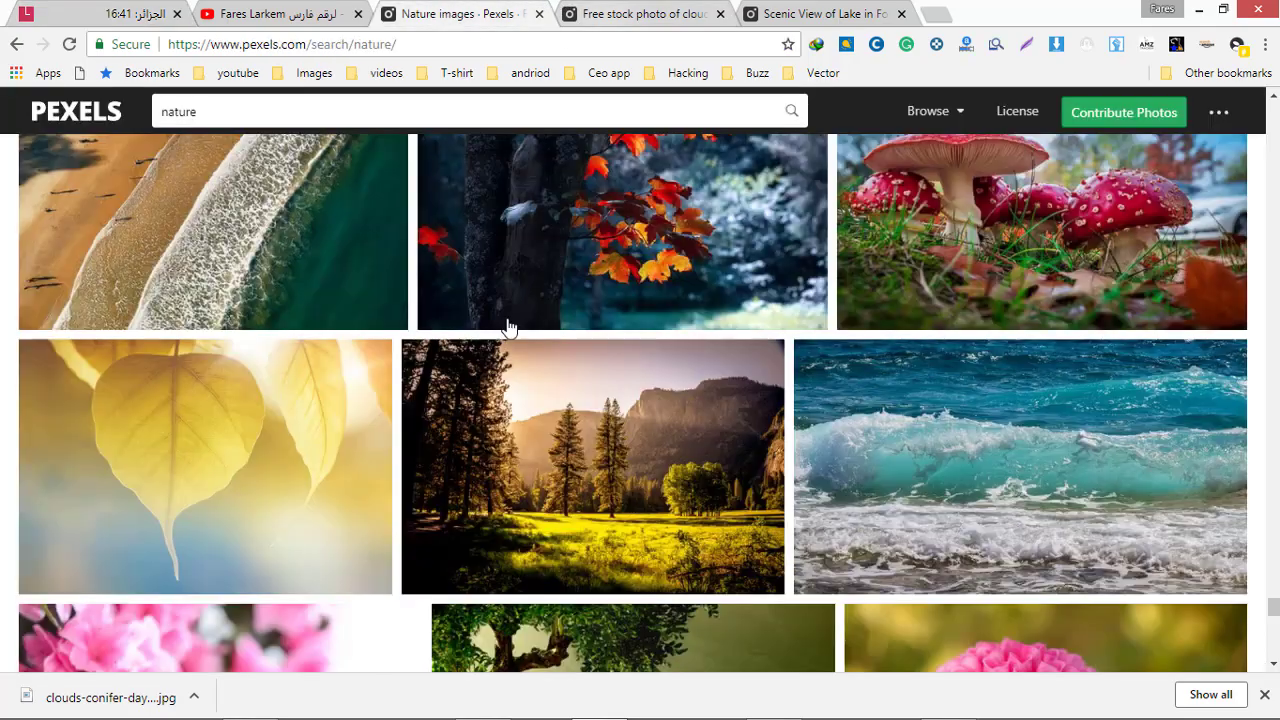
{"action": "left_click_drag", "start_coordinate": [1272, 604], "coordinate": [1272, 553]}
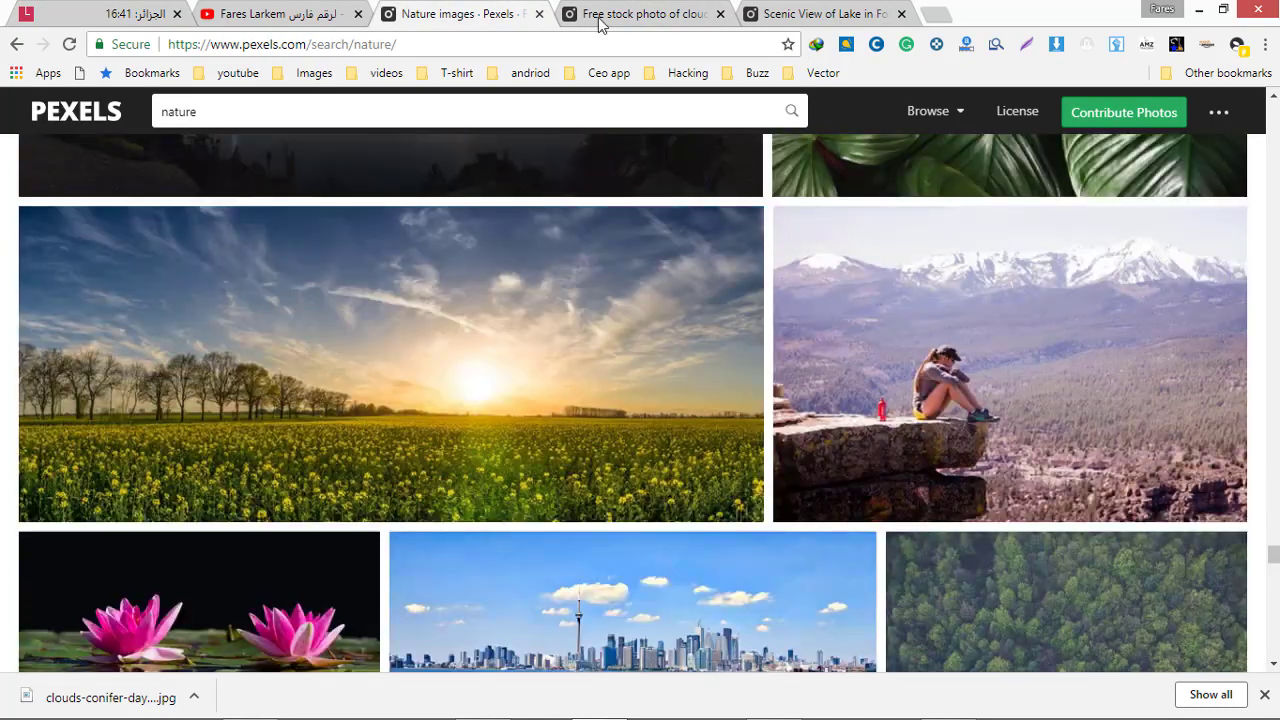
{"action": "left_click", "coordinate": [598, 14]}
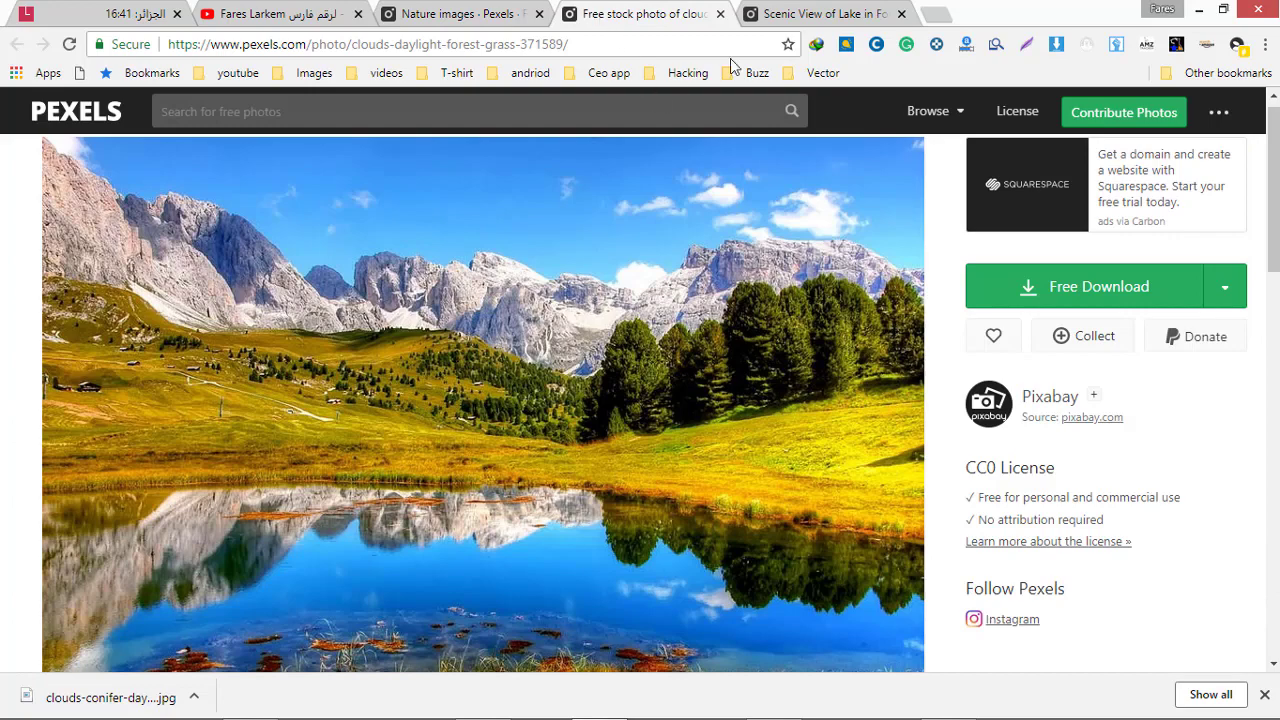
{"action": "left_click", "coordinate": [798, 14]}
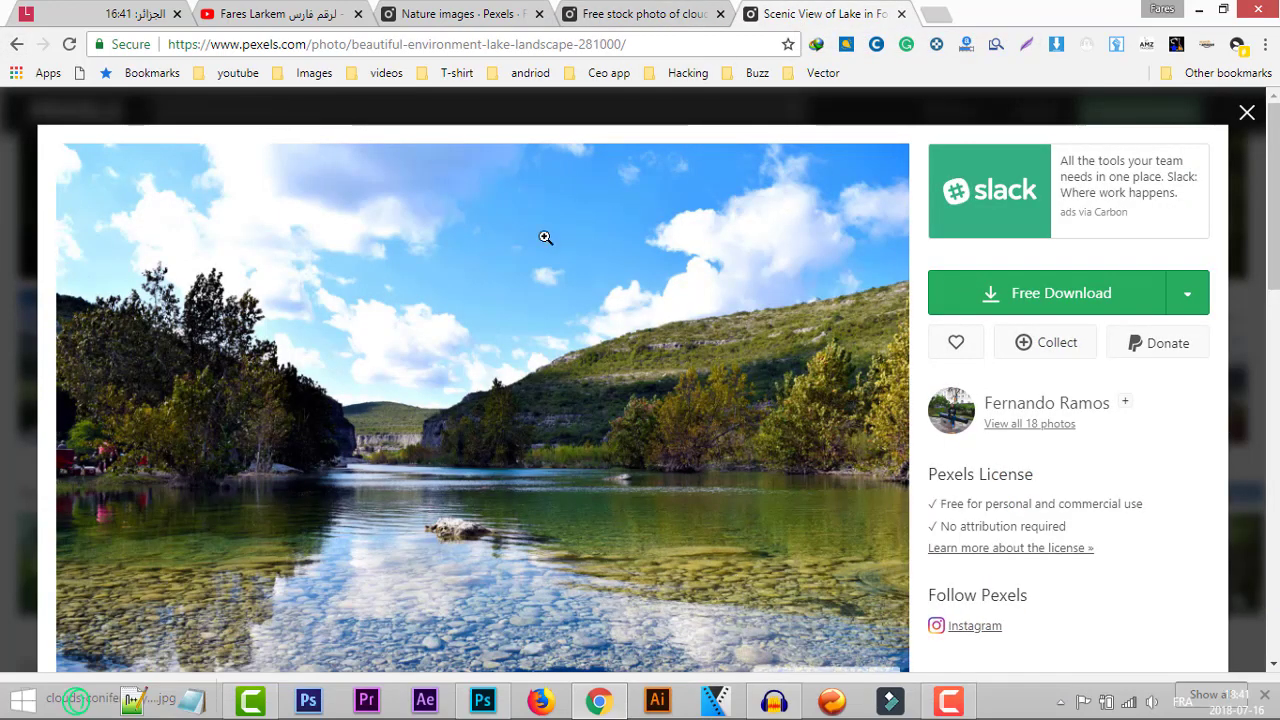
Step: Bring up Photoshop with the lake photo, leaving the view at 33.33% zoom
{"action": "left_click", "coordinate": [479, 703]}
{"action": "key", "text": "ctrl+0"}
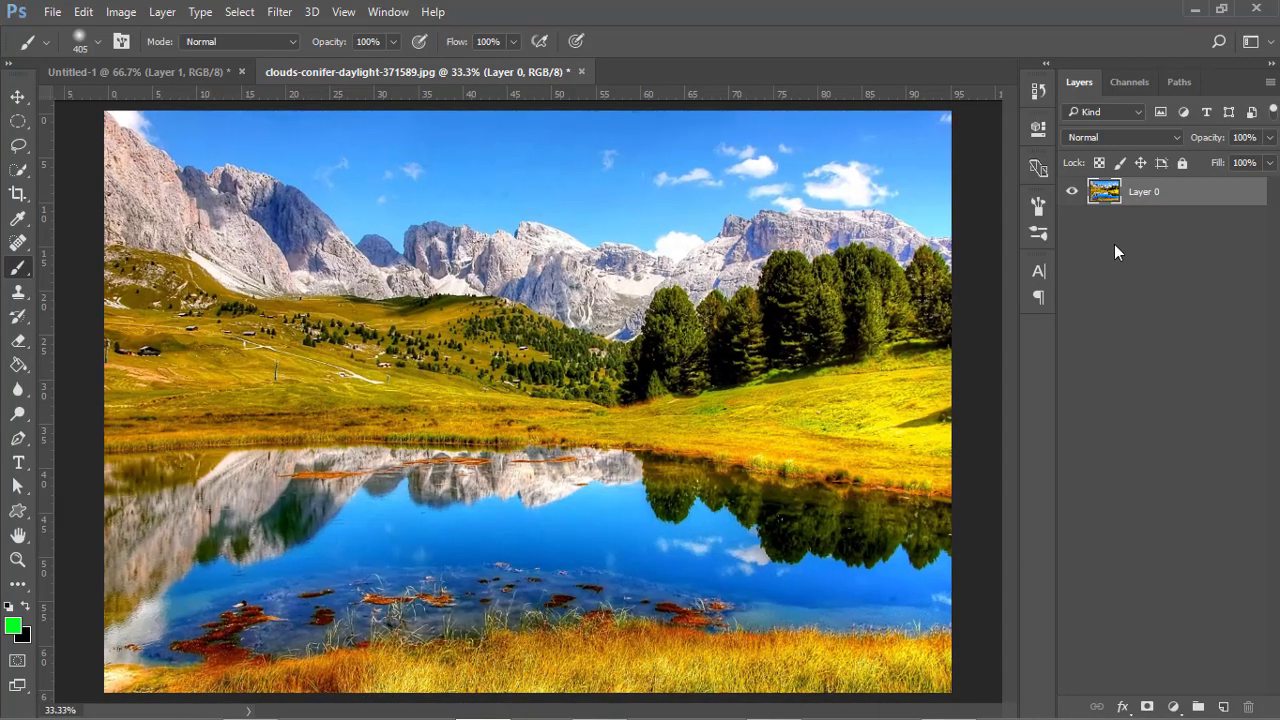
{"action": "key", "text": "ctrl+minus"}
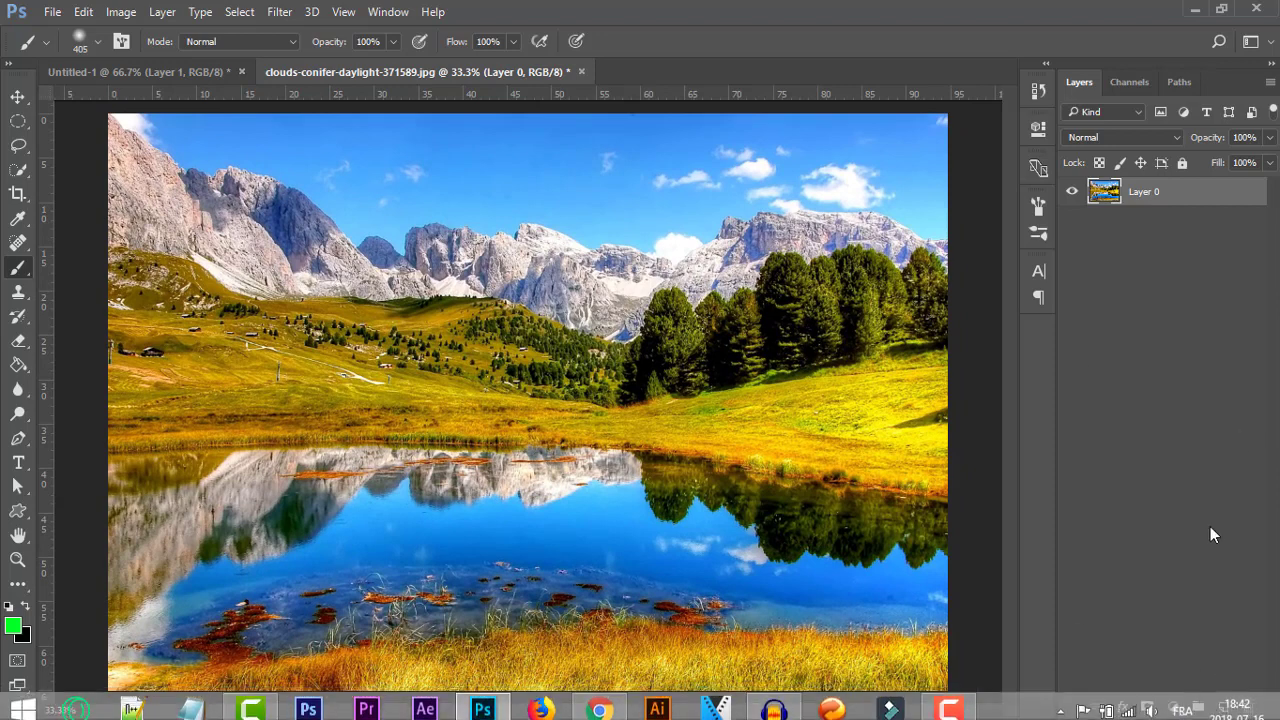
Step: Add a Hue/Saturation adjustment layer set to Hue +33, Saturation +55, Lightness 0
{"action": "left_click", "coordinate": [1175, 707]}
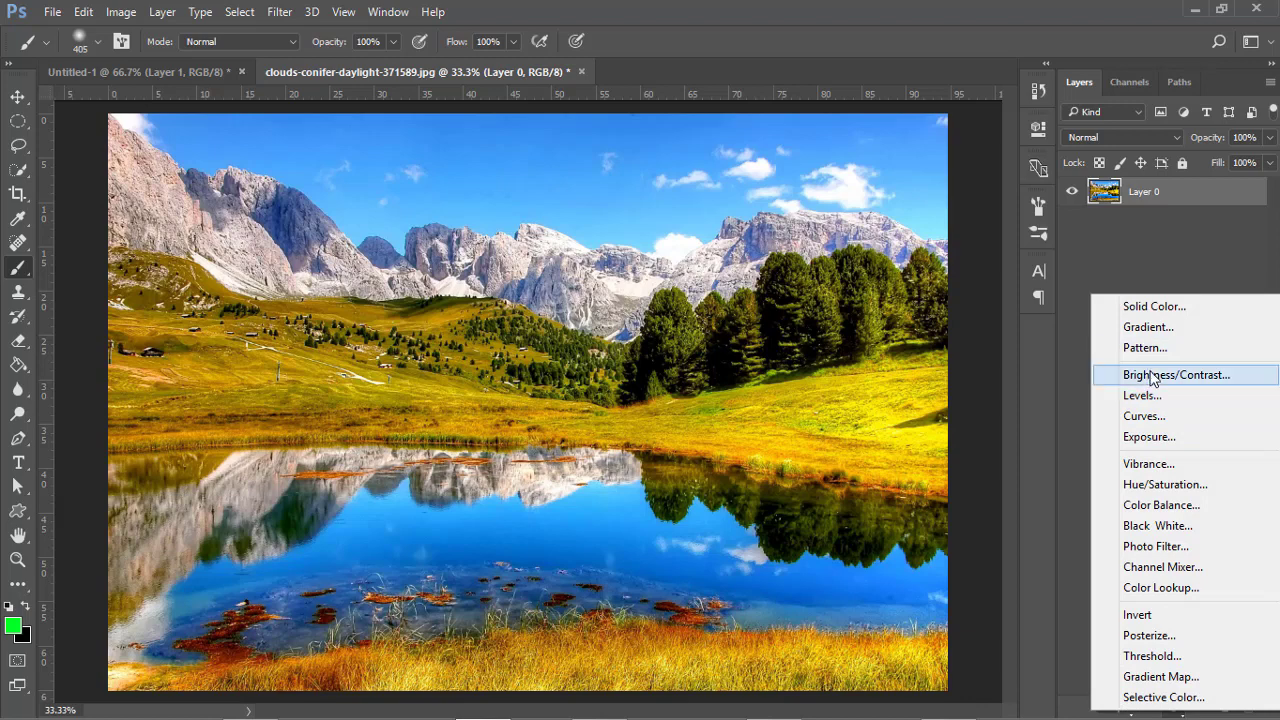
{"action": "left_click", "coordinate": [1160, 486]}
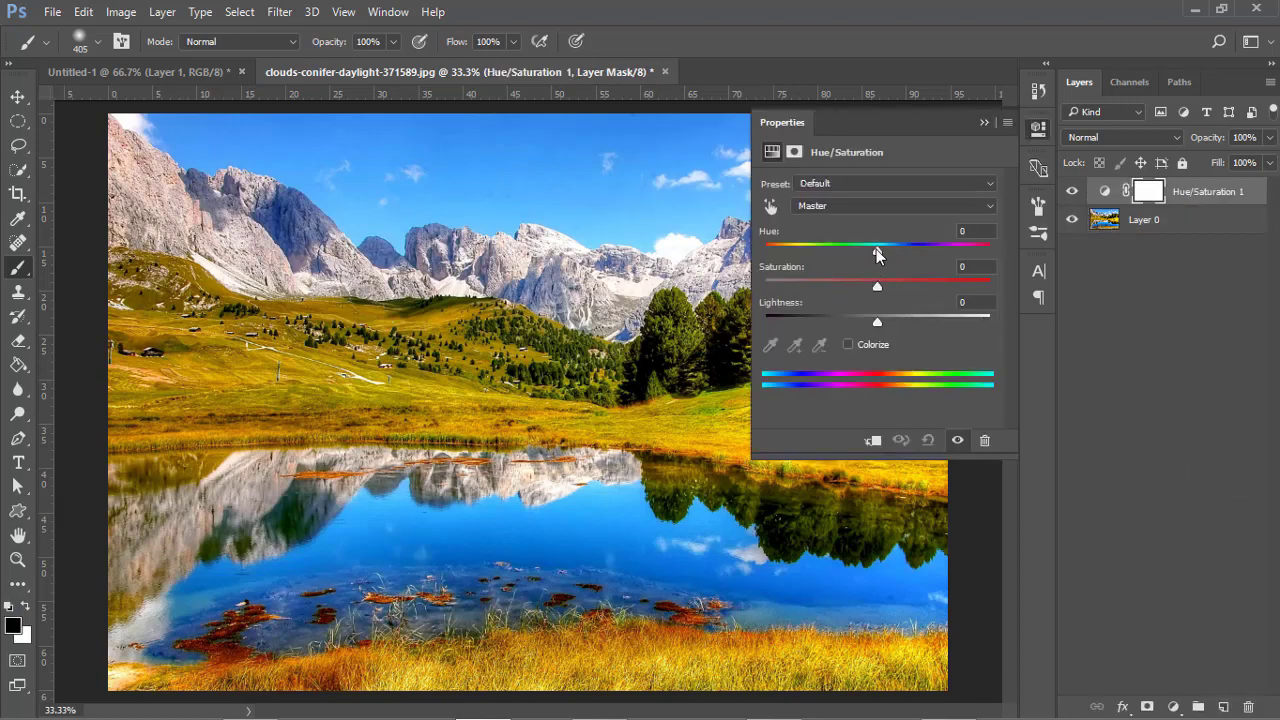
{"action": "left_click_drag", "start_coordinate": [877, 250], "coordinate": [915, 249]}
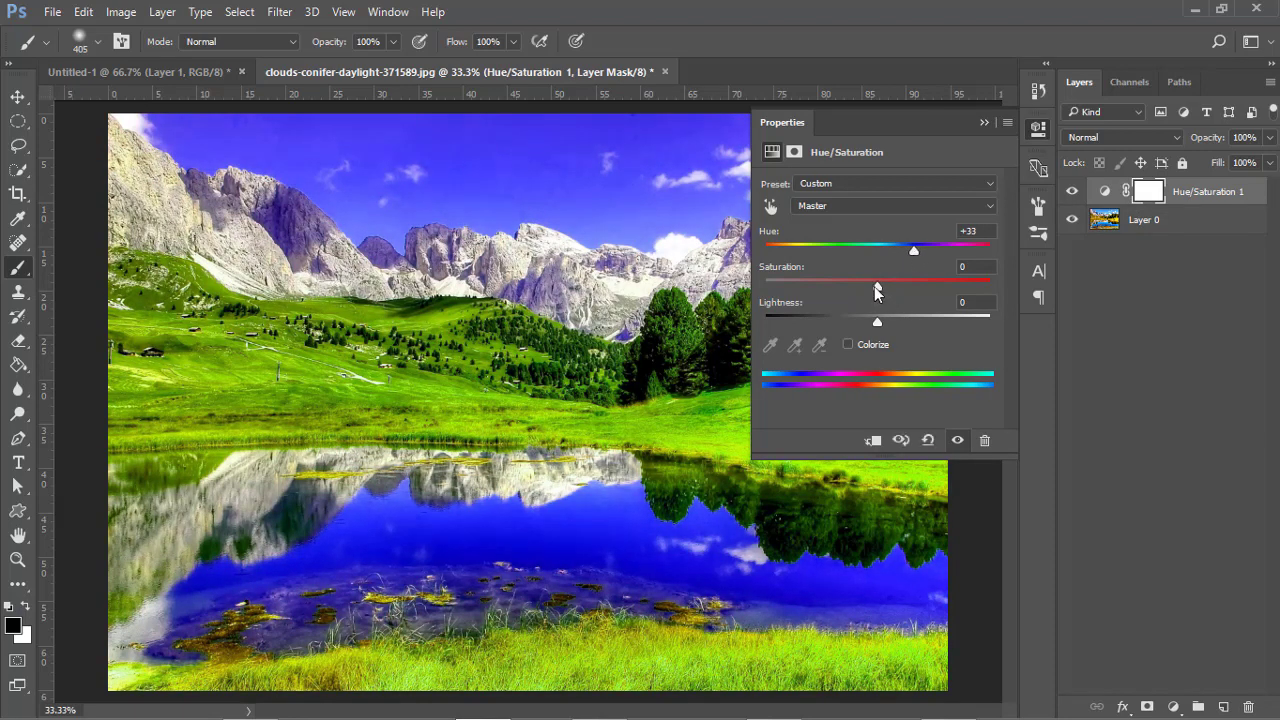
{"action": "left_click_drag", "start_coordinate": [906, 290], "coordinate": [939, 287]}
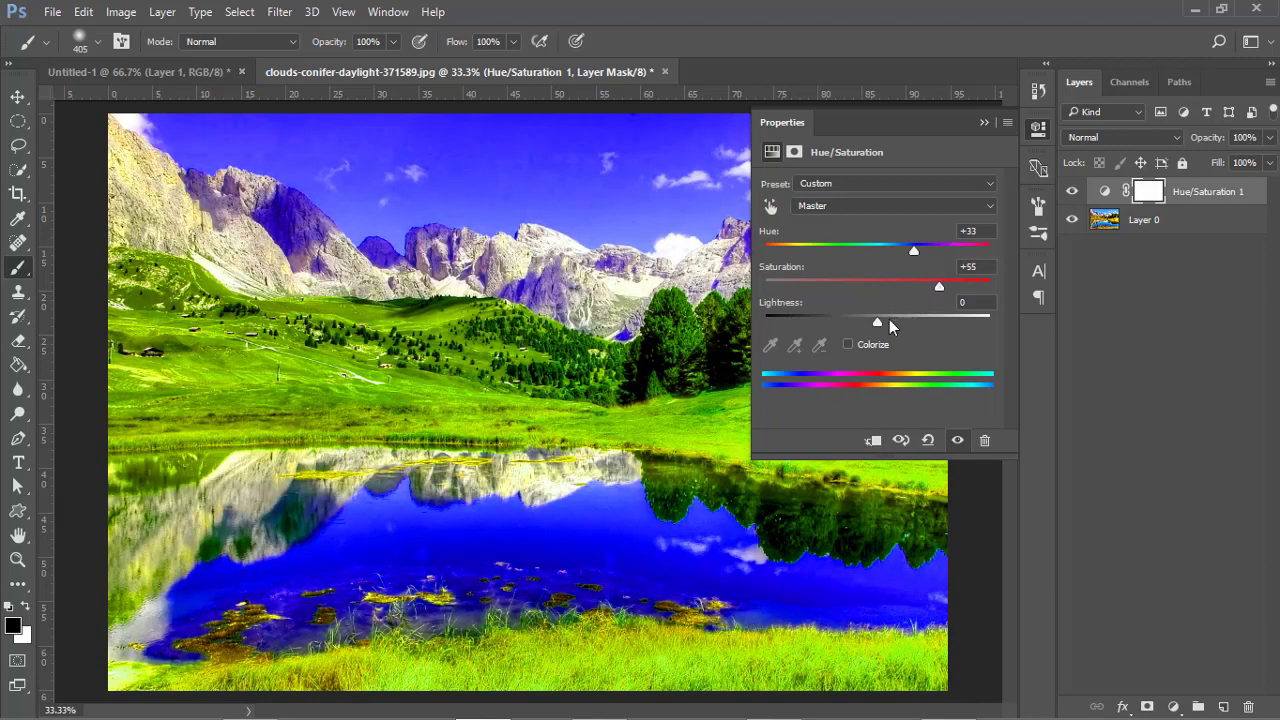
{"action": "mouse_move", "coordinate": [877, 322]}
{"action": "left_mouse_down"}
{"action": "mouse_move", "coordinate": [923, 322]}
{"action": "mouse_move", "coordinate": [850, 332]}
{"action": "left_mouse_up"}
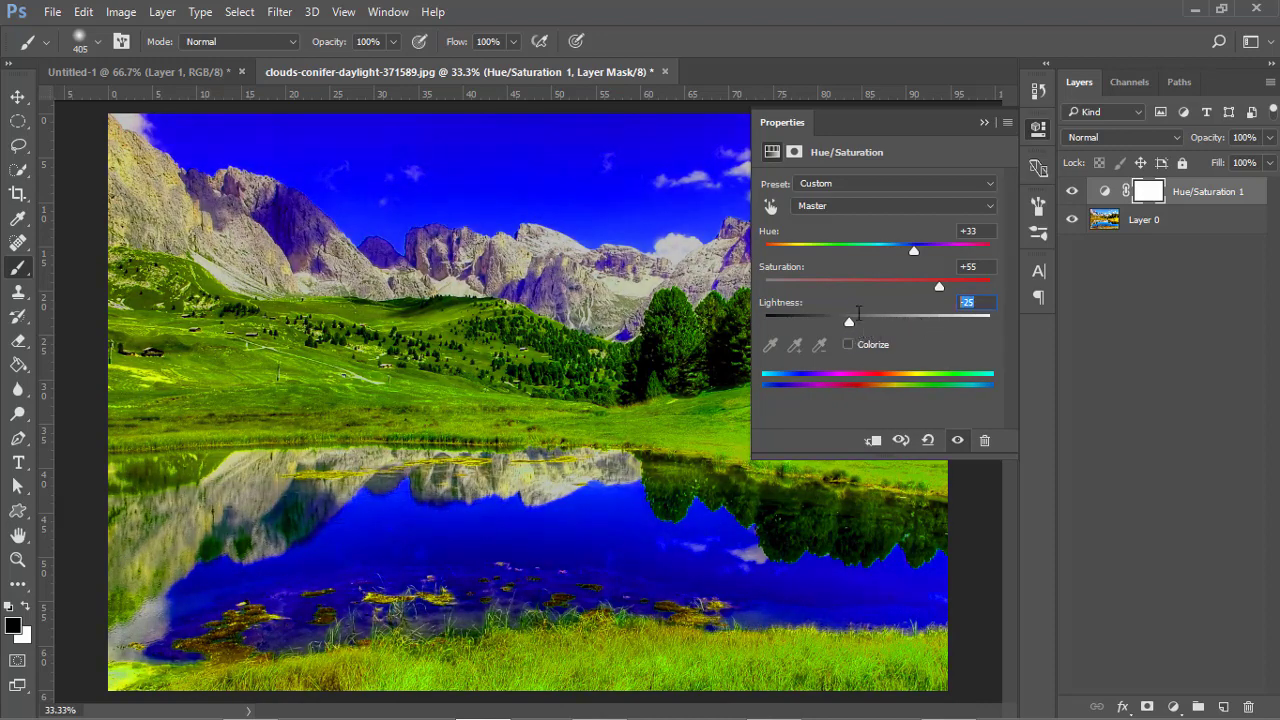
{"action": "type", "text": "10"}
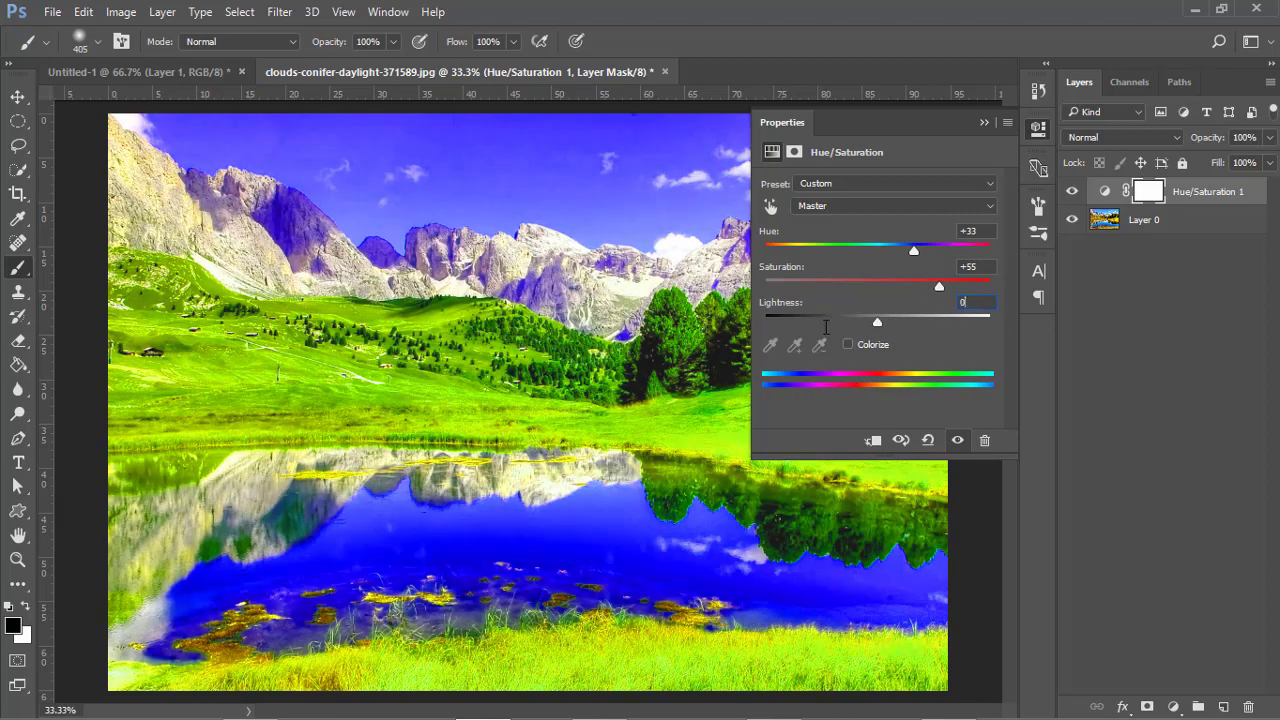
{"action": "type", "text": "0"}
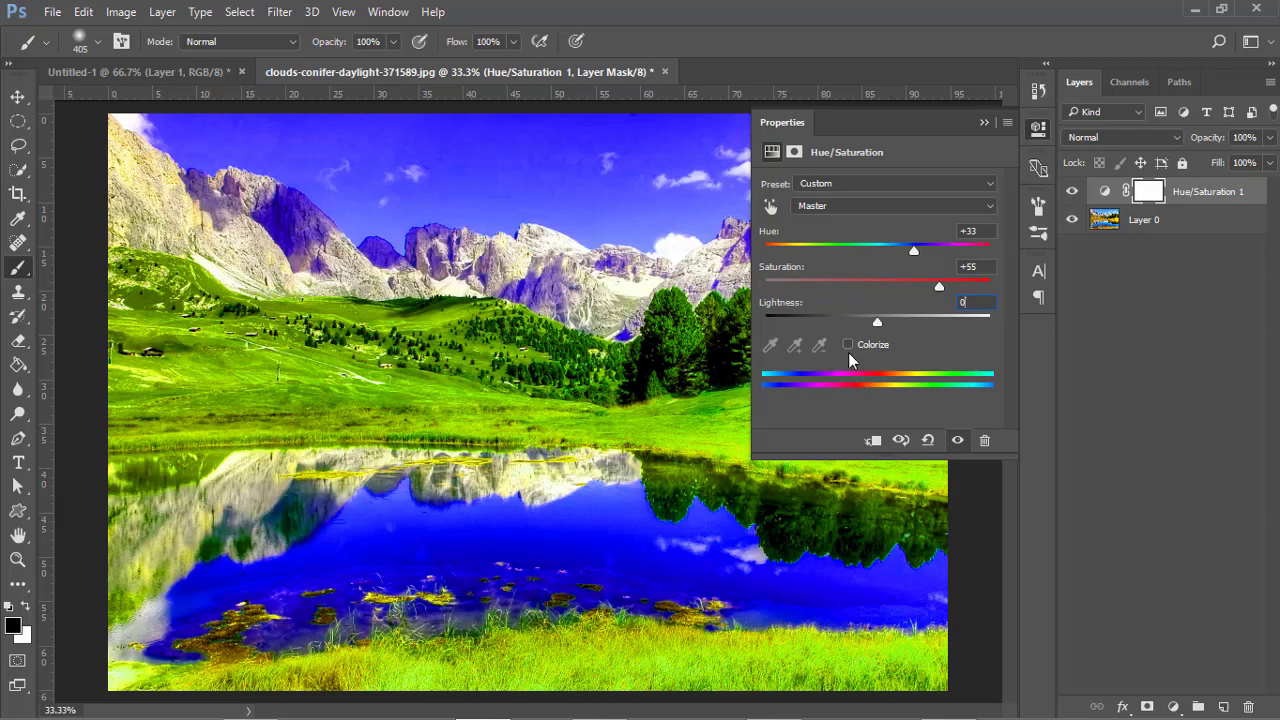
Step: Collapse Properties and test a ~885 px brush circle on the lake mask, then undo it
{"action": "left_click", "coordinate": [983, 122]}
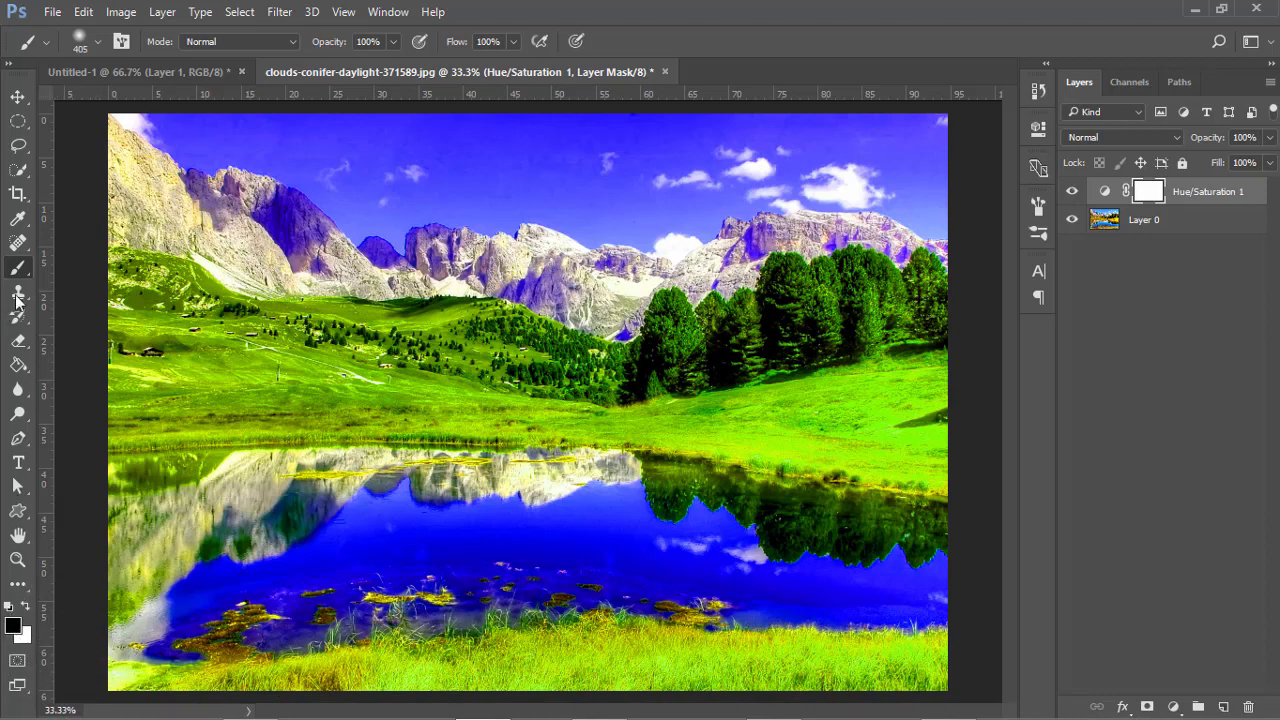
{"action": "left_click_drag", "start_coordinate": [588, 499], "coordinate": [555, 499]}
{"action": "left_click_drag", "start_coordinate": [673, 518], "coordinate": [769, 515]}
{"action": "mouse_move", "coordinate": [757, 388]}
{"action": "left_mouse_down"}
{"action": "mouse_move", "coordinate": [800, 388]}
{"action": "mouse_move", "coordinate": [651, 557]}
{"action": "left_mouse_up"}
{"action": "left_click_drag", "start_coordinate": [651, 366], "coordinate": [655, 380]}
{"action": "left_click", "coordinate": [660, 473]}
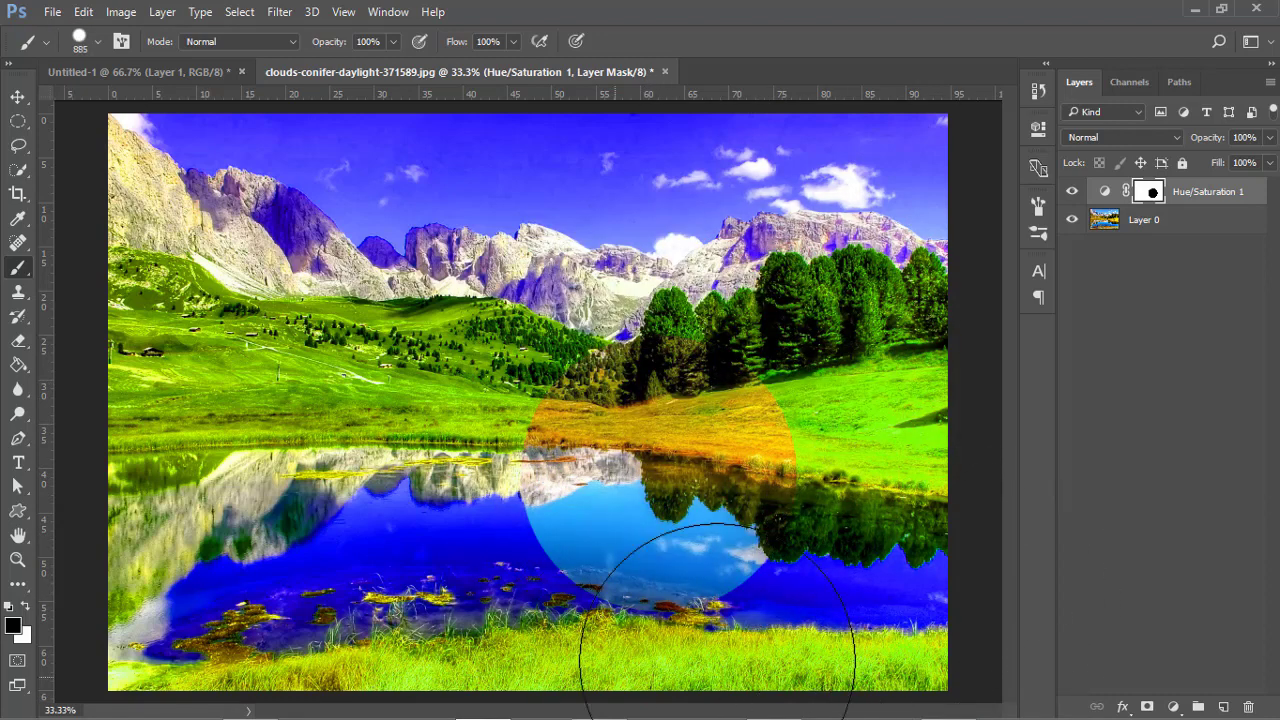
{"action": "key", "text": "ctrl+z"}
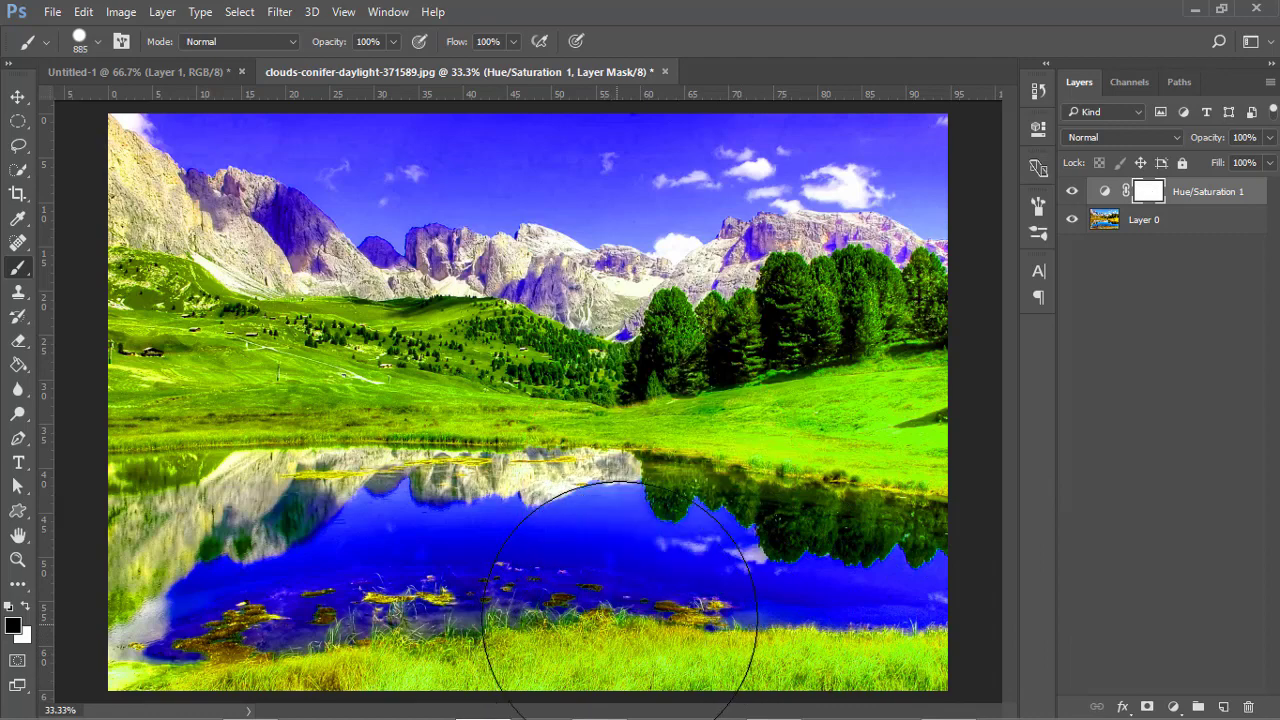
Step: Mask the lake centre with a soft ~1407 px brush and the water under the trees at ~300 px
{"action": "left_click_drag", "start_coordinate": [618, 585], "coordinate": [625, 520]}
{"action": "left_click_drag", "start_coordinate": [668, 570], "coordinate": [664, 428]}
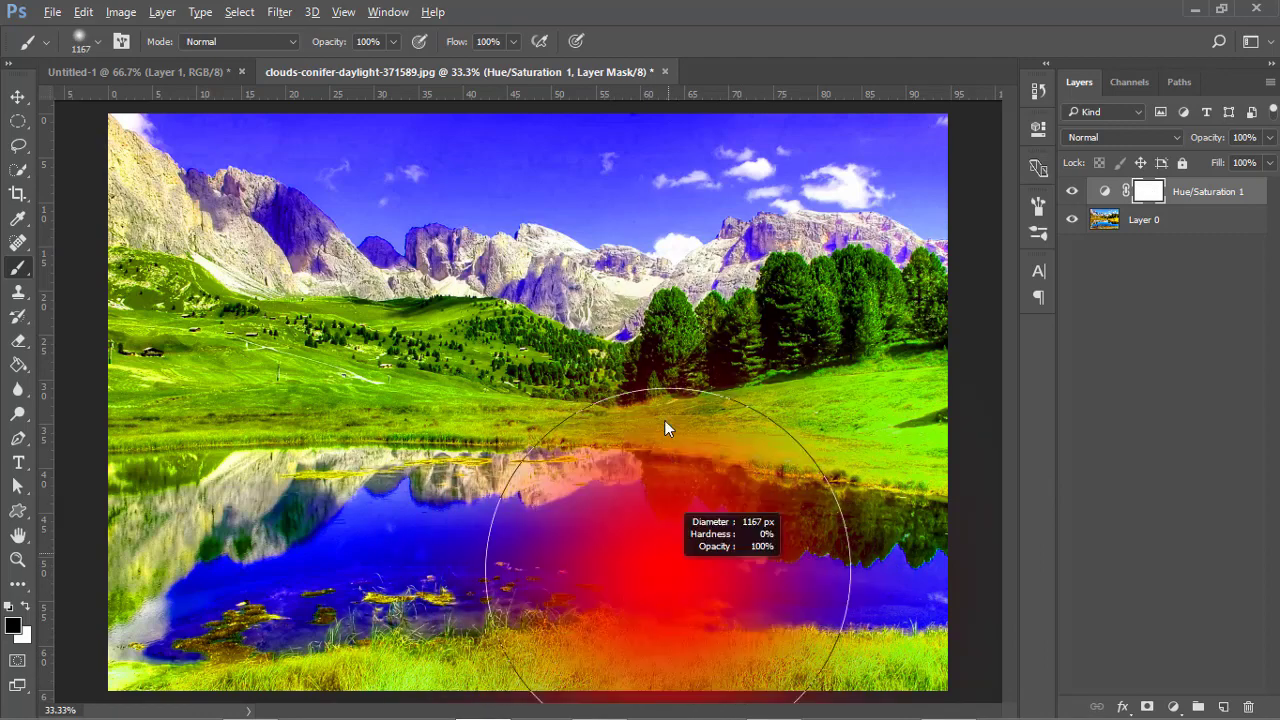
{"action": "left_click_drag", "start_coordinate": [602, 473], "coordinate": [617, 464]}
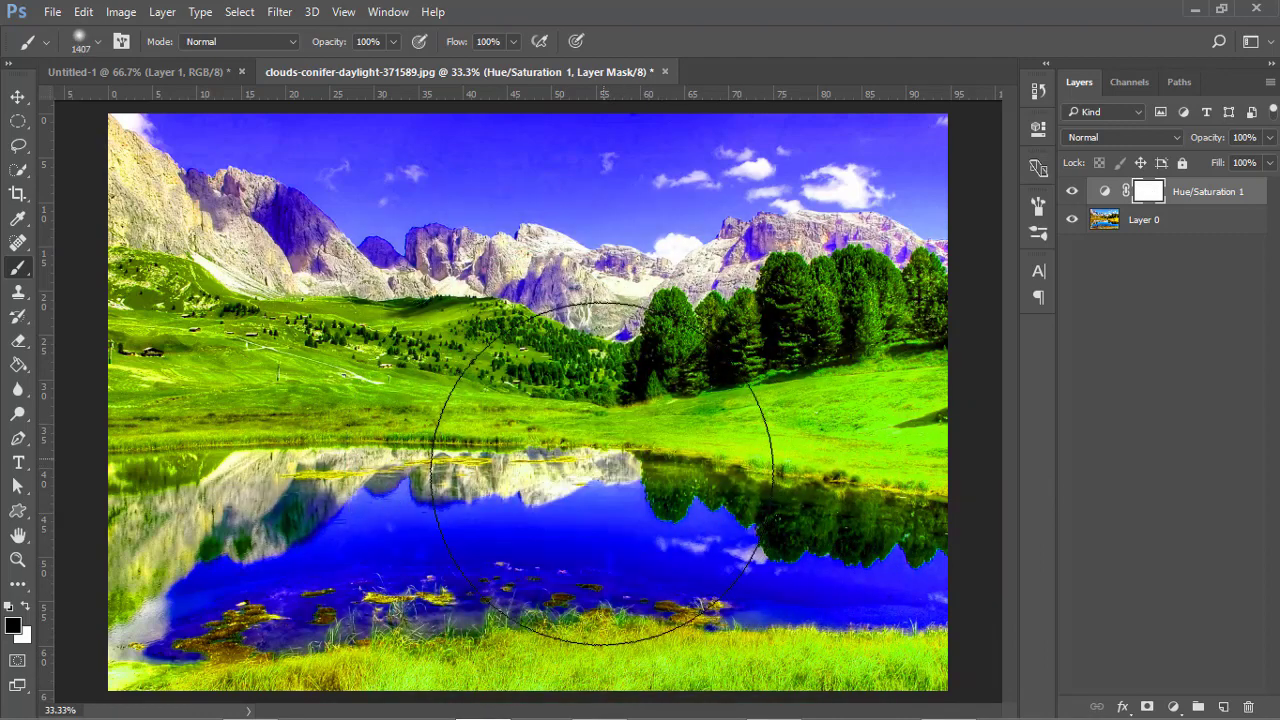
{"action": "left_click", "coordinate": [602, 473]}
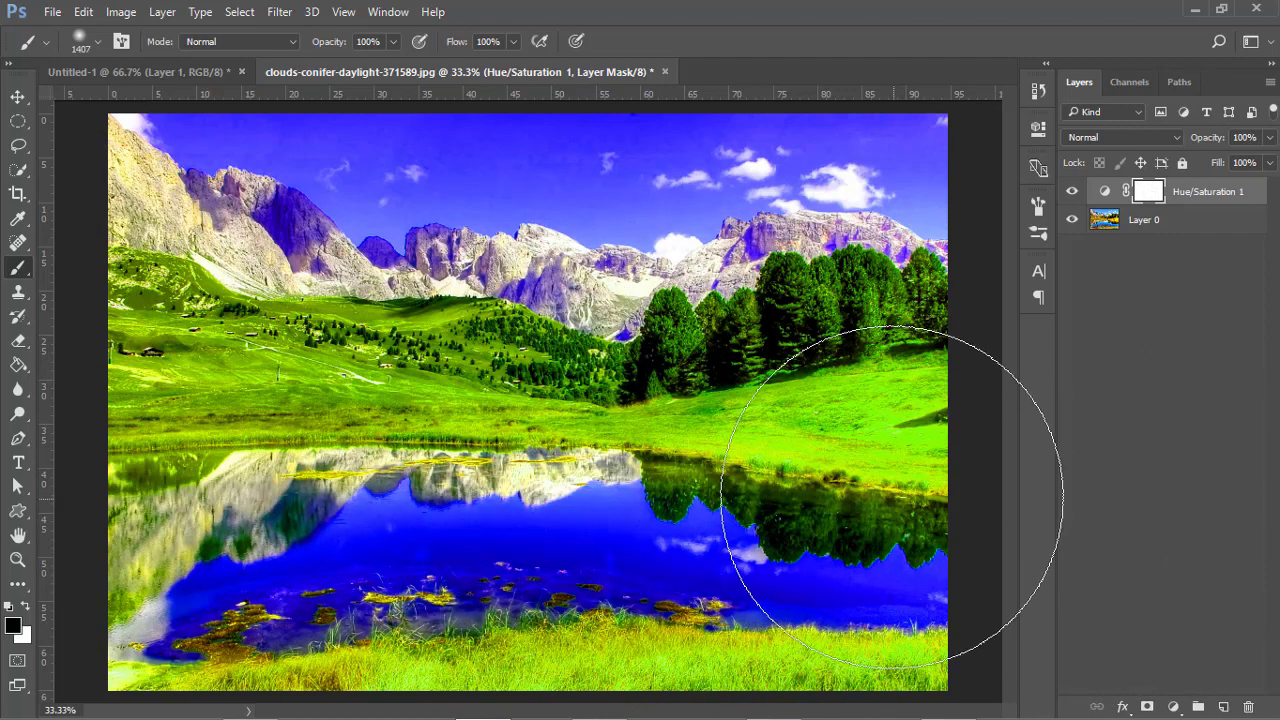
{"action": "mouse_move", "coordinate": [882, 497]}
{"action": "left_mouse_down"}
{"action": "mouse_move", "coordinate": [708, 507]}
{"action": "mouse_move", "coordinate": [663, 523]}
{"action": "mouse_move", "coordinate": [867, 530]}
{"action": "left_mouse_up"}
{"action": "mouse_move", "coordinate": [934, 566]}
{"action": "left_mouse_down"}
{"action": "mouse_move", "coordinate": [877, 571]}
{"action": "mouse_move", "coordinate": [943, 577]}
{"action": "mouse_move", "coordinate": [706, 586]}
{"action": "mouse_move", "coordinate": [486, 549]}
{"action": "mouse_move", "coordinate": [263, 600]}
{"action": "mouse_move", "coordinate": [286, 606]}
{"action": "mouse_move", "coordinate": [163, 614]}
{"action": "mouse_move", "coordinate": [114, 529]}
{"action": "mouse_move", "coordinate": [122, 507]}
{"action": "mouse_move", "coordinate": [160, 500]}
{"action": "mouse_move", "coordinate": [330, 495]}
{"action": "mouse_move", "coordinate": [300, 485]}
{"action": "mouse_move", "coordinate": [690, 495]}
{"action": "mouse_move", "coordinate": [831, 517]}
{"action": "mouse_move", "coordinate": [859, 548]}
{"action": "mouse_move", "coordinate": [820, 529]}
{"action": "left_mouse_up"}
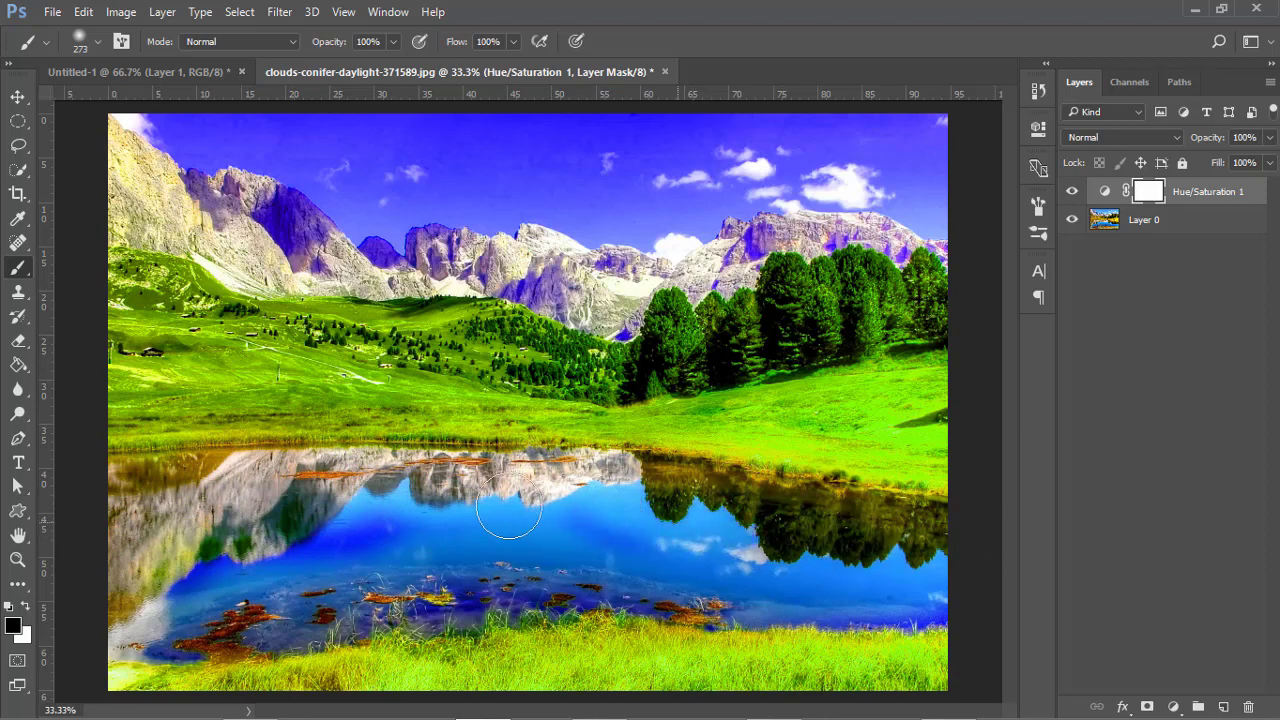
Step: Restore natural colours in the lower-left lake water with a ~465 px brush
{"action": "left_click_drag", "start_coordinate": [498, 538], "coordinate": [527, 542]}
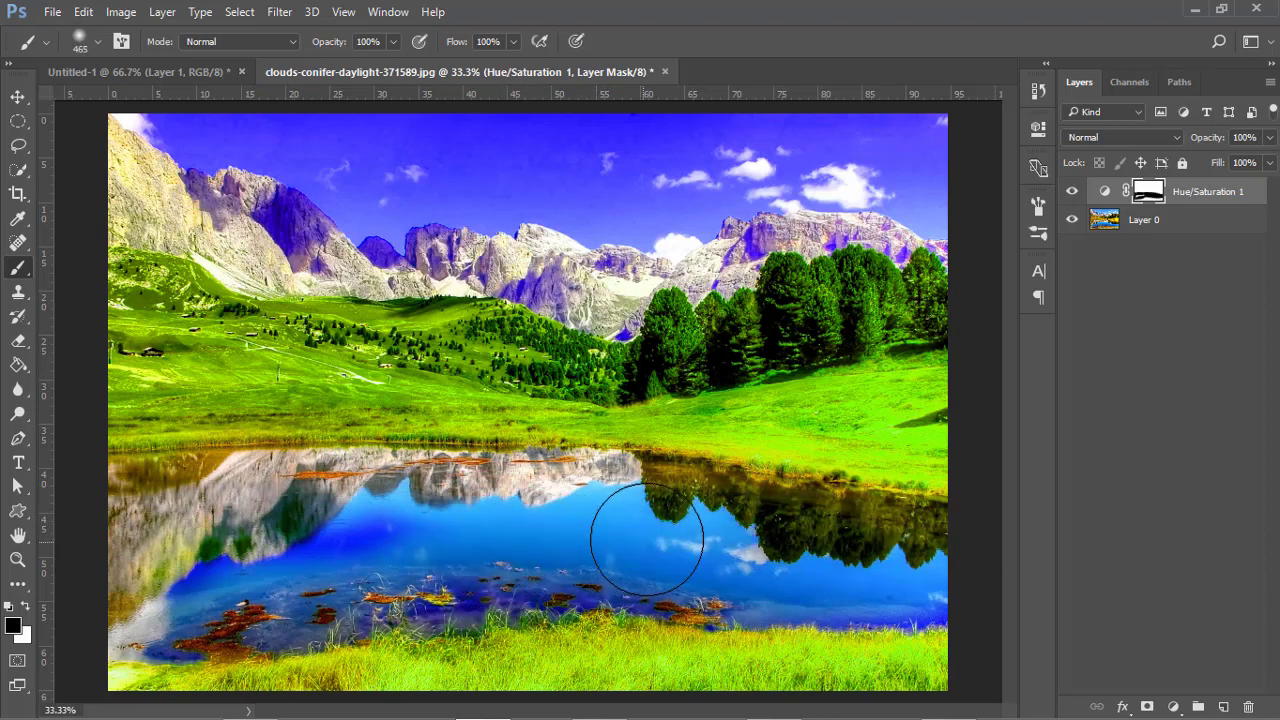
{"action": "mouse_move", "coordinate": [260, 580]}
{"action": "left_mouse_down"}
{"action": "mouse_move", "coordinate": [128, 600]}
{"action": "mouse_move", "coordinate": [171, 514]}
{"action": "left_mouse_up"}
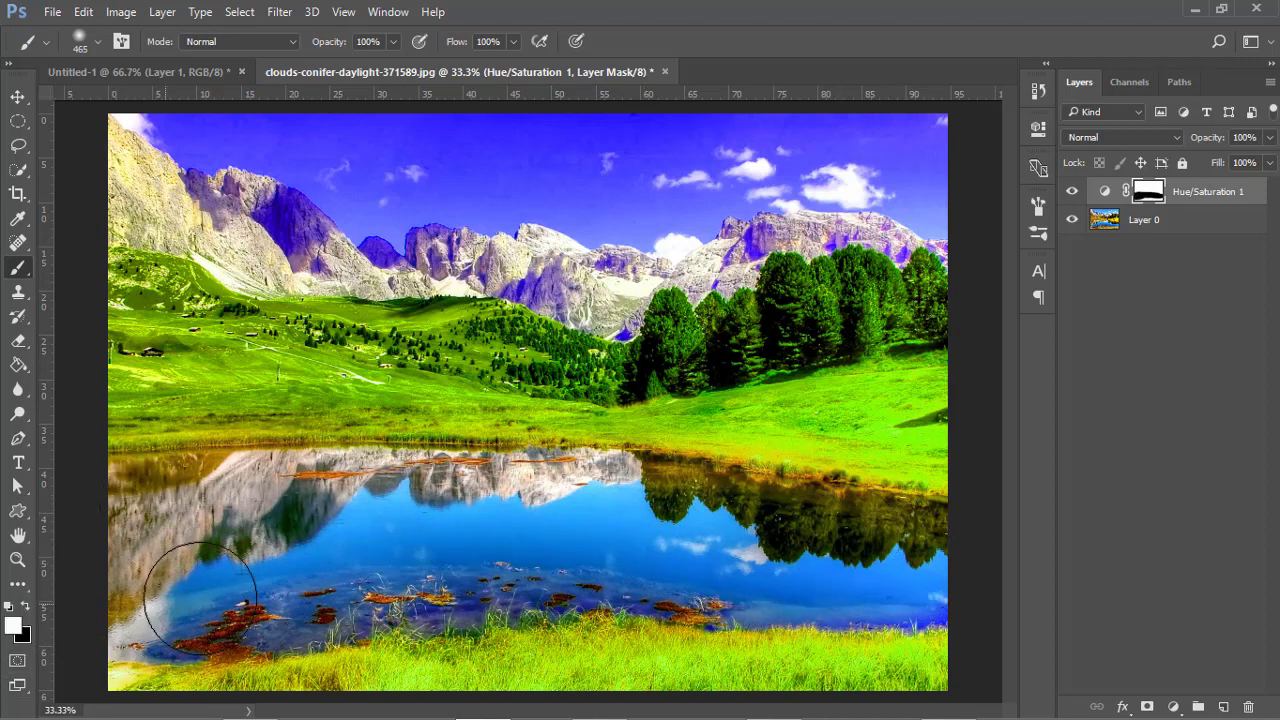
{"action": "mouse_move", "coordinate": [215, 546]}
{"action": "left_mouse_down"}
{"action": "mouse_move", "coordinate": [161, 559]}
{"action": "mouse_move", "coordinate": [113, 612]}
{"action": "mouse_move", "coordinate": [161, 479]}
{"action": "mouse_move", "coordinate": [349, 471]}
{"action": "mouse_move", "coordinate": [313, 478]}
{"action": "left_mouse_up"}
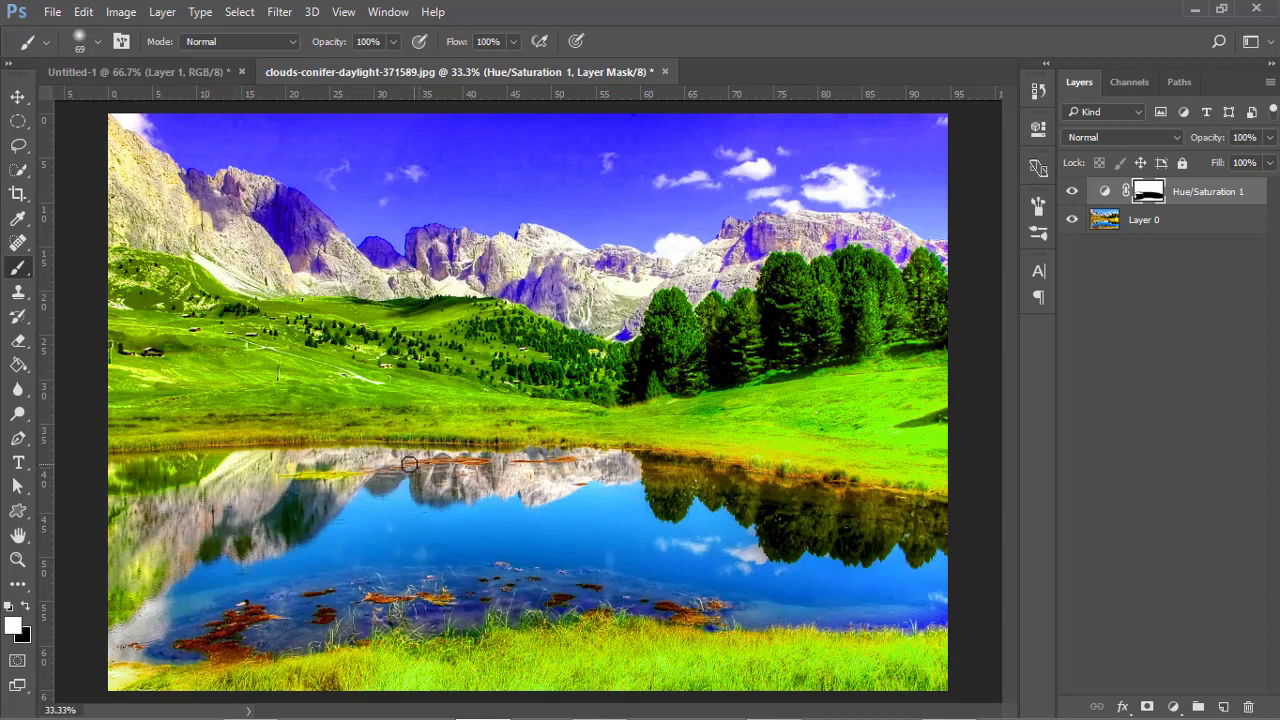
Step: Paint the recolour back onto the reflection's top edge and the orange rocks across the lake
{"action": "left_click_drag", "start_coordinate": [409, 464], "coordinate": [590, 457]}
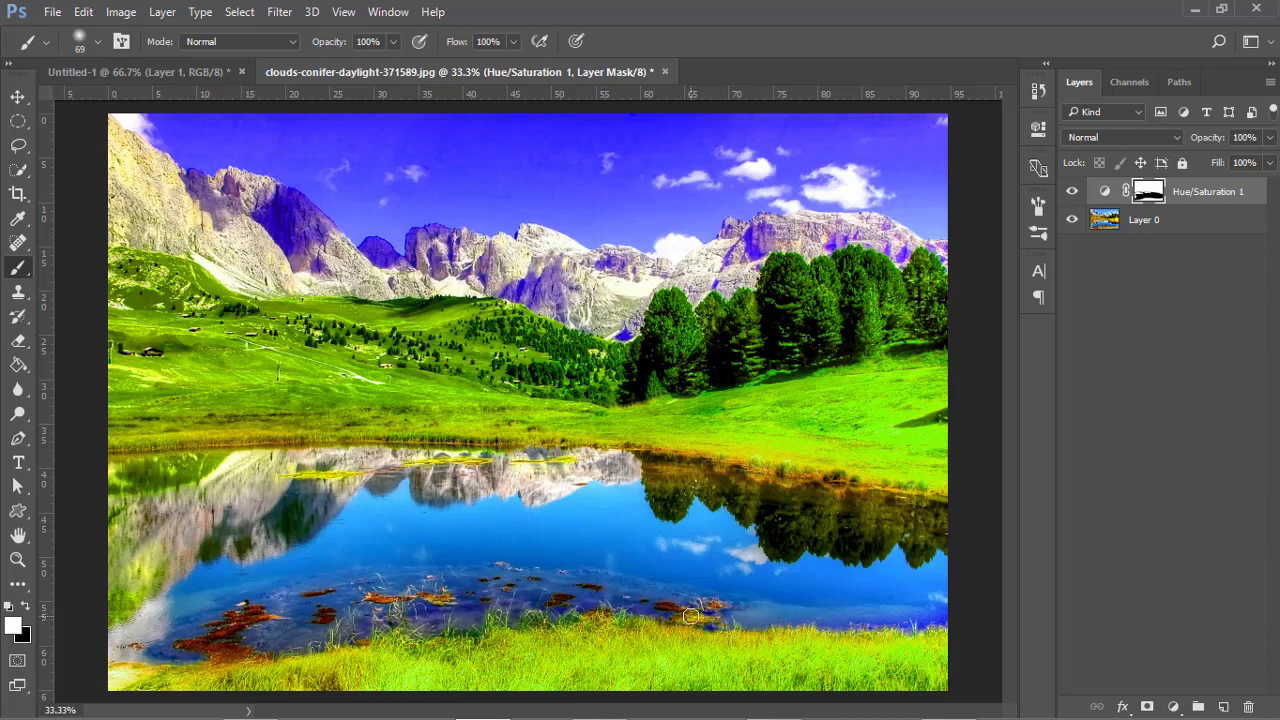
{"action": "left_click_drag", "start_coordinate": [634, 602], "coordinate": [675, 600]}
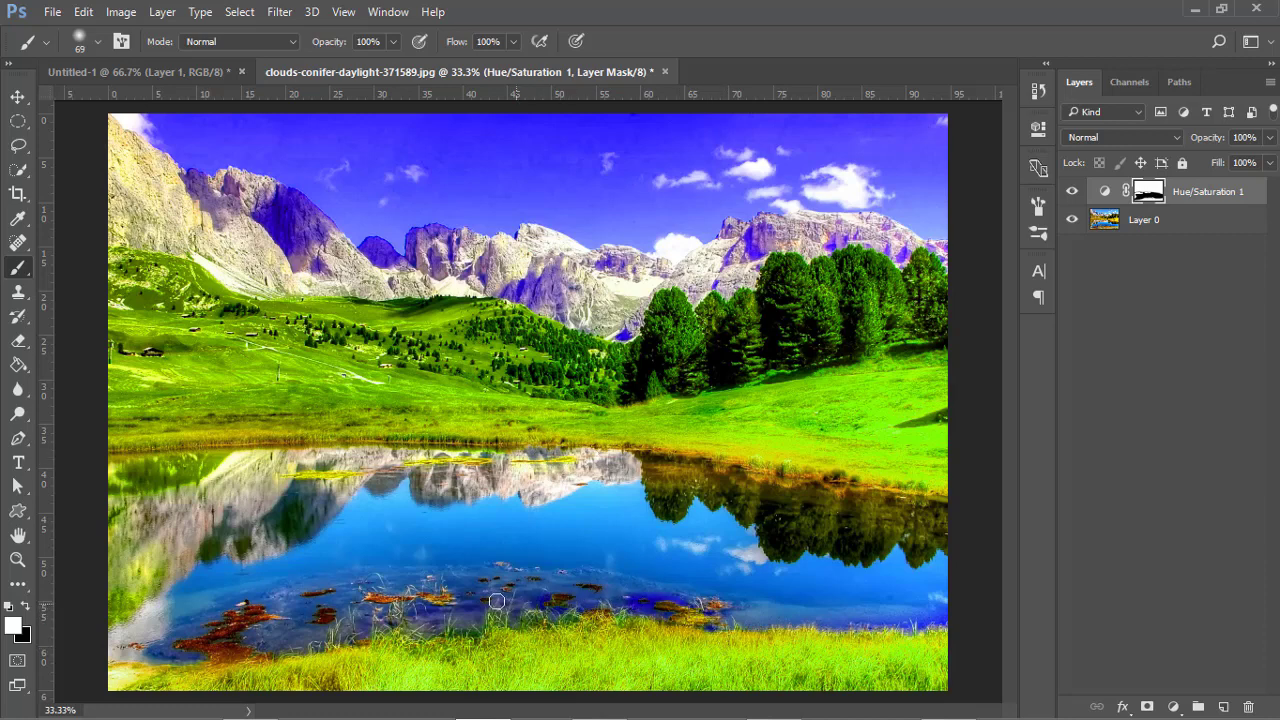
{"action": "left_click_drag", "start_coordinate": [397, 600], "coordinate": [353, 602]}
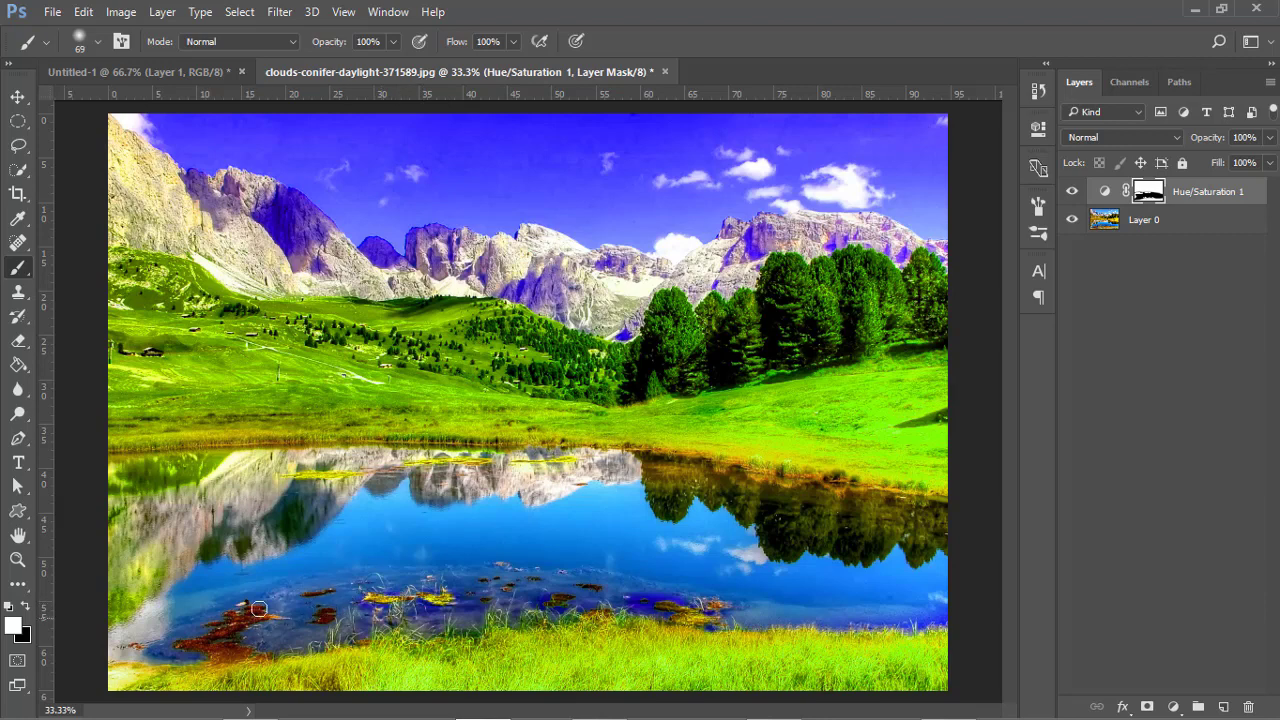
{"action": "left_click_drag", "start_coordinate": [258, 609], "coordinate": [184, 644]}
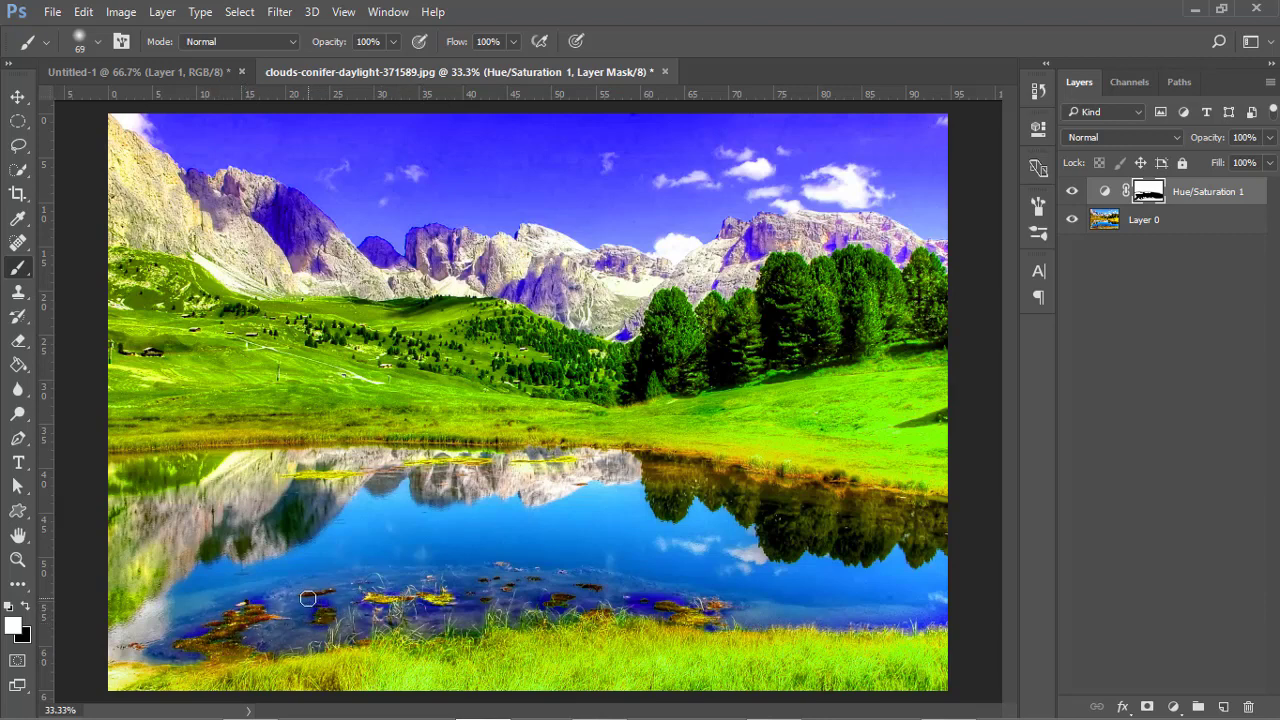
{"action": "left_click_drag", "start_coordinate": [308, 598], "coordinate": [342, 586]}
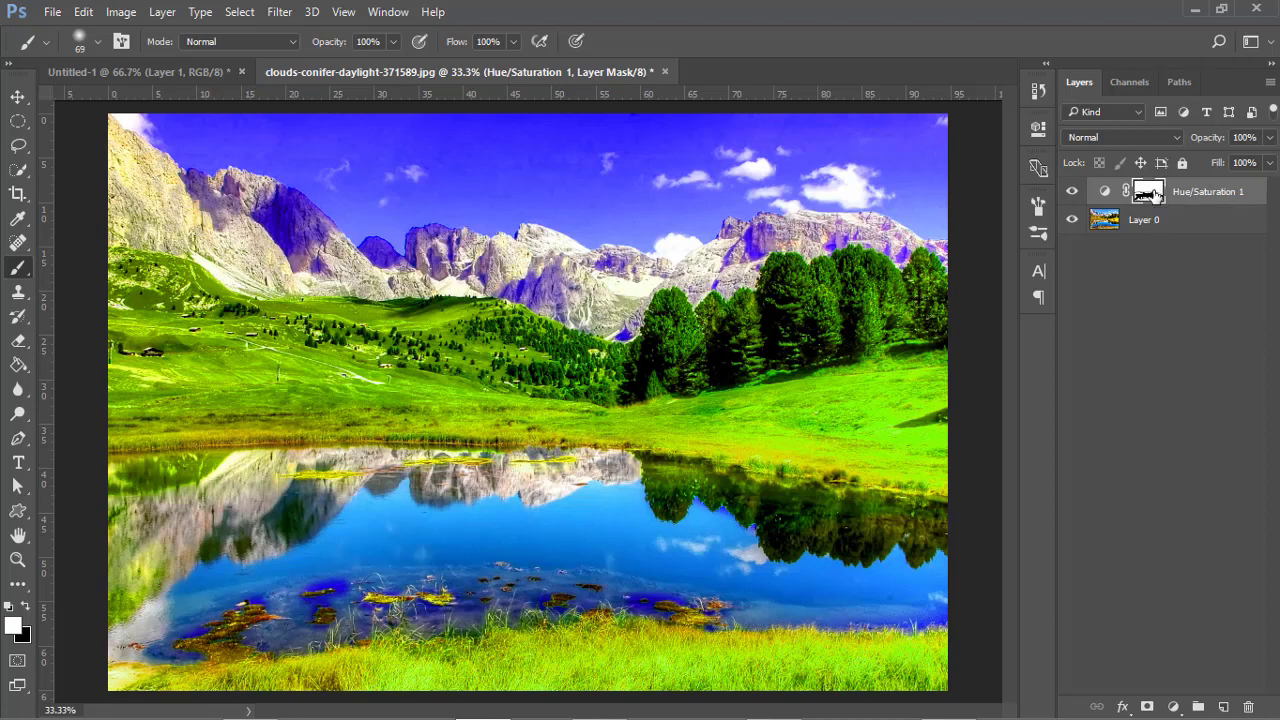
Step: Reset the Hue/Saturation 1 mask density to 0%, then raise it to 39%
{"action": "double_click", "coordinate": [1150, 192]}
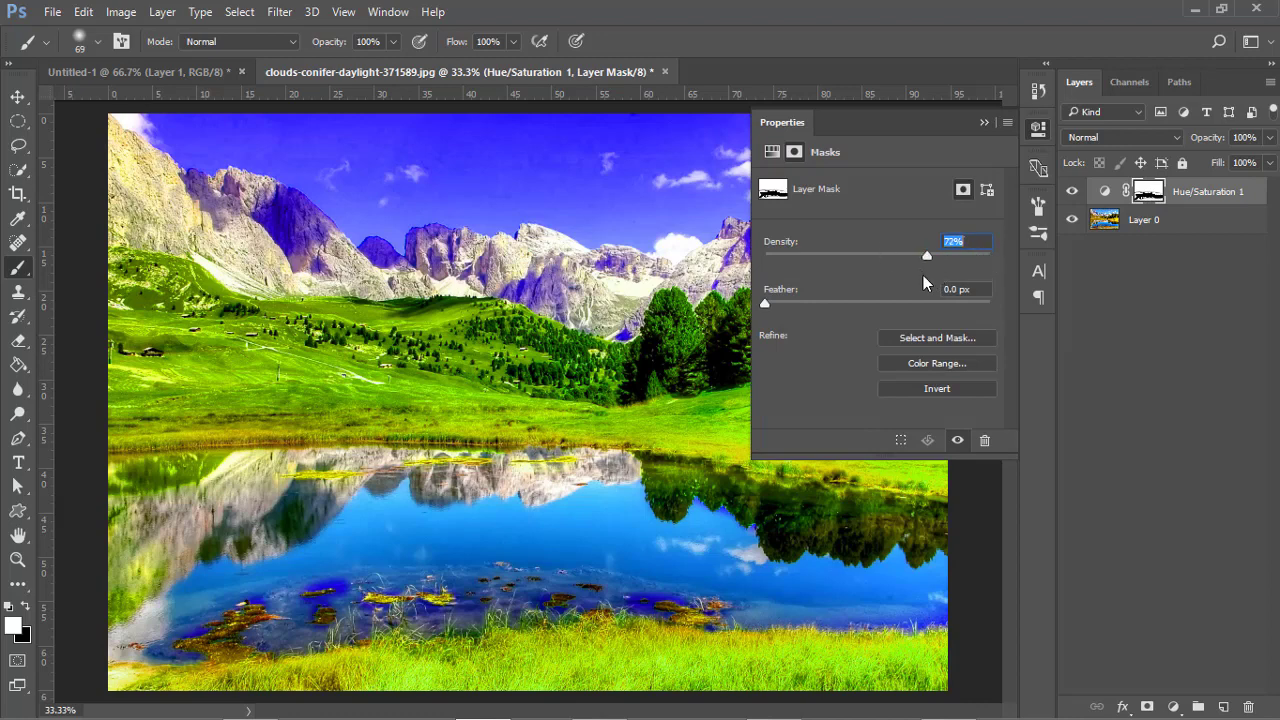
{"action": "key", "text": "alt+BackSpace"}
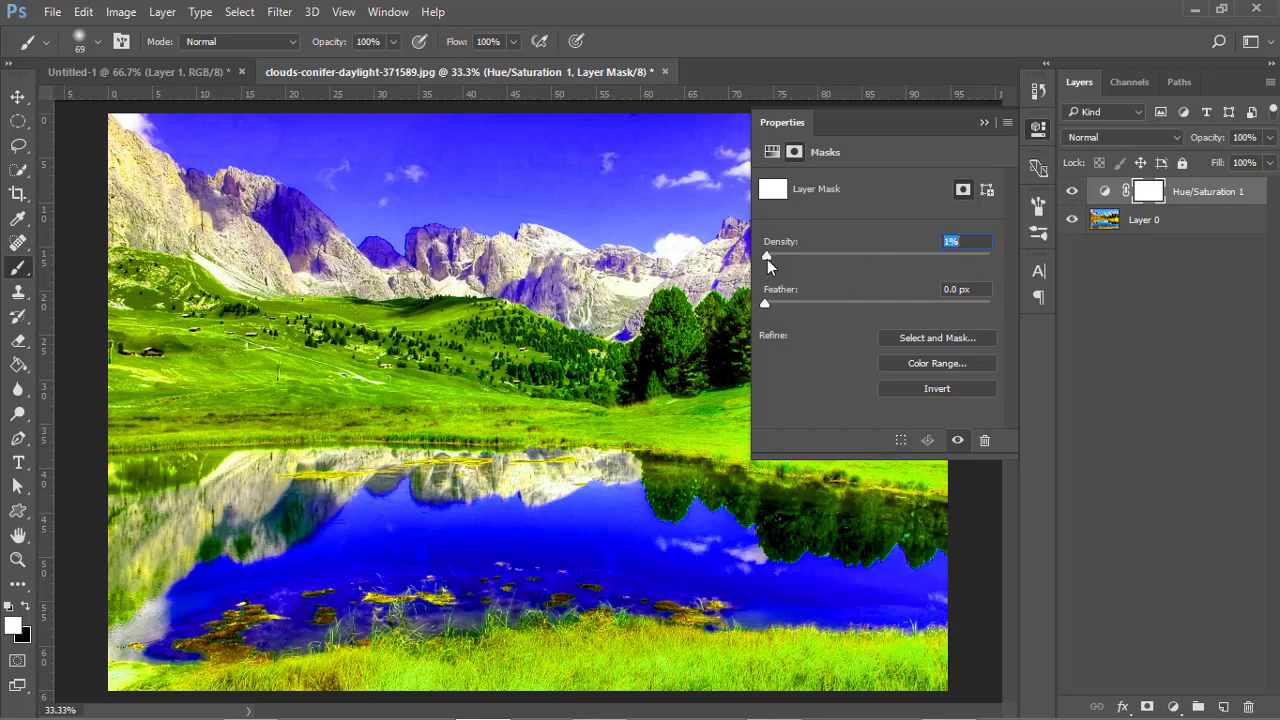
{"action": "left_click_drag", "start_coordinate": [766, 257], "coordinate": [821, 257]}
{"action": "left_click_drag", "start_coordinate": [821, 259], "coordinate": [853, 264]}
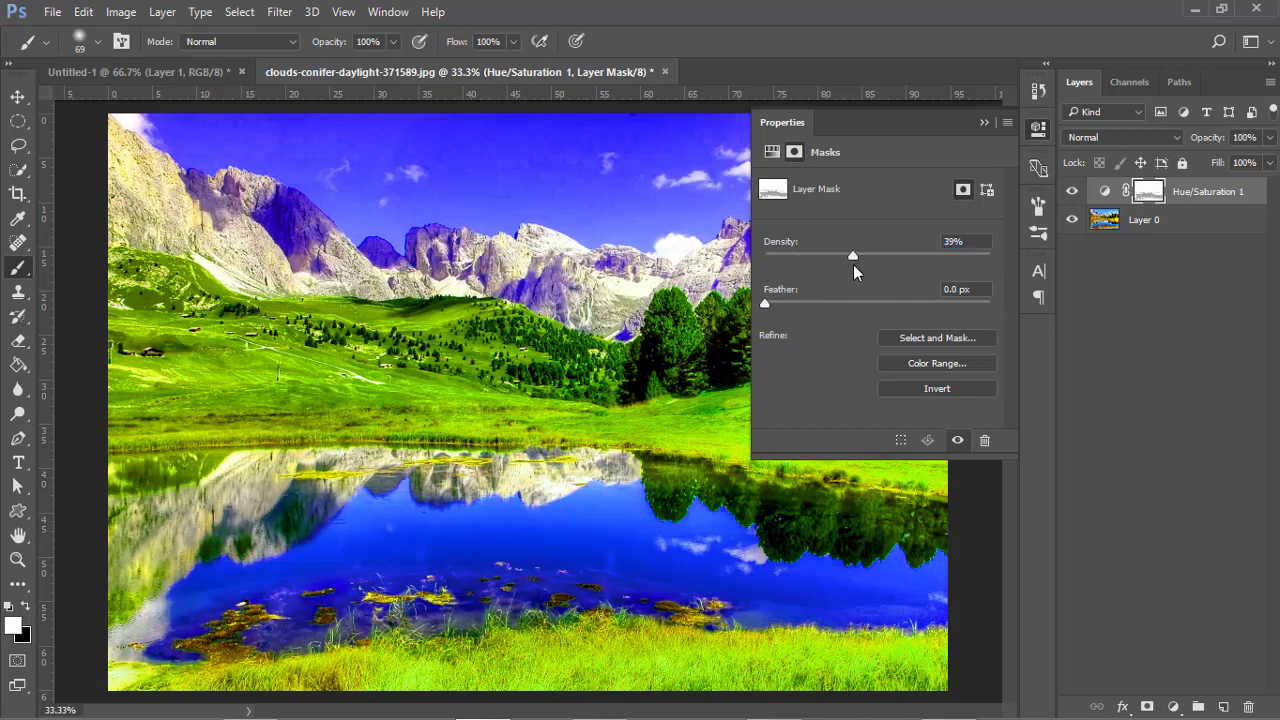
{"action": "left_click", "coordinate": [983, 123]}
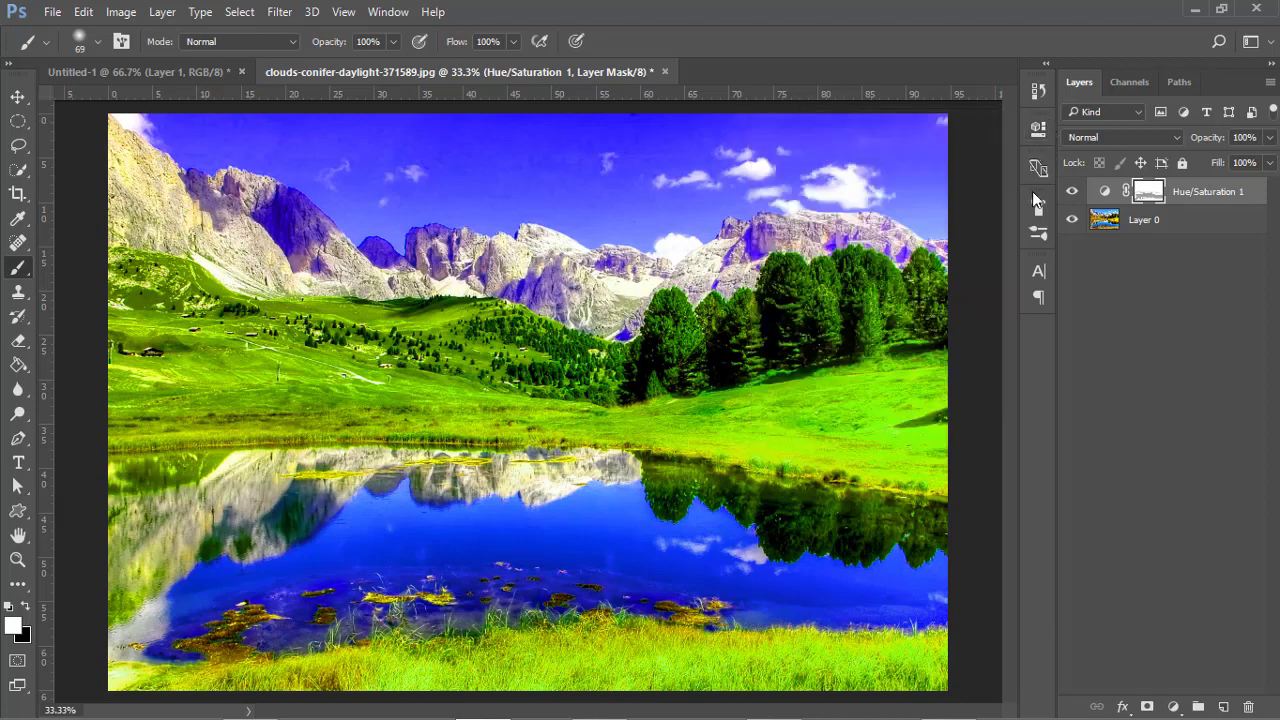
{"action": "key", "text": "ctrl+0"}
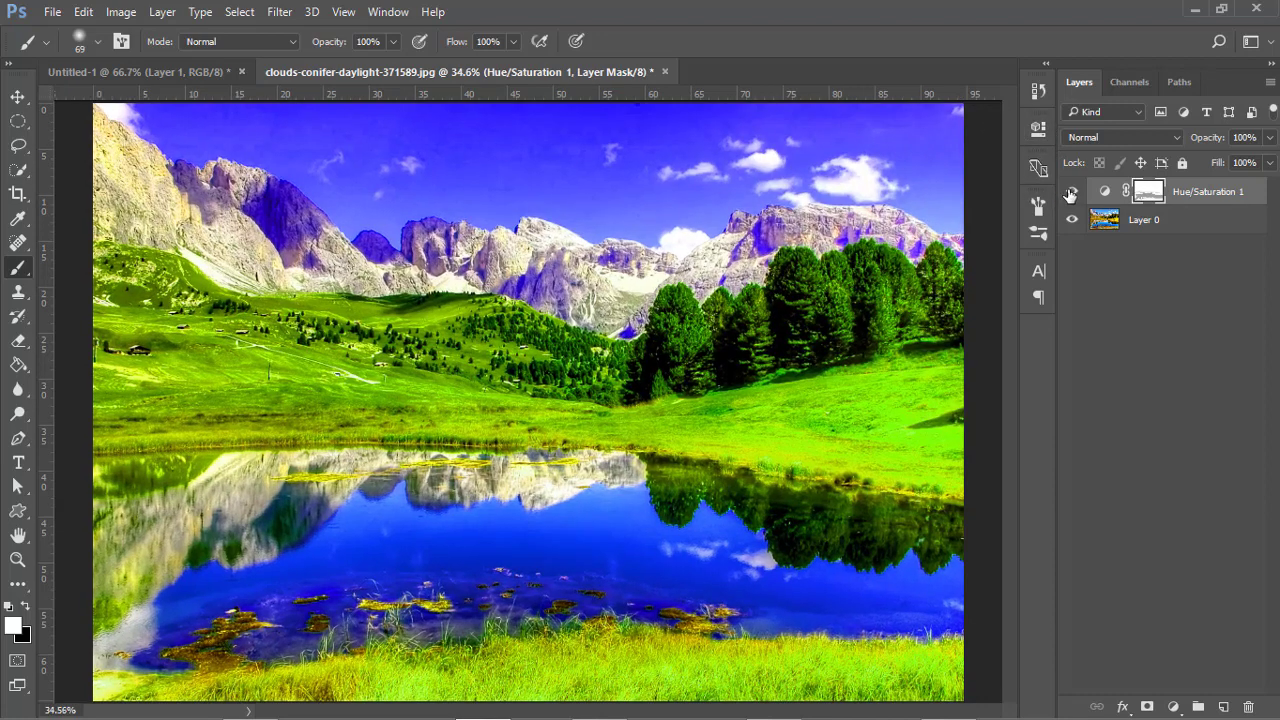
{"action": "key", "text": "ctrl+minus"}
{"action": "key", "text": "ctrl+minus"}
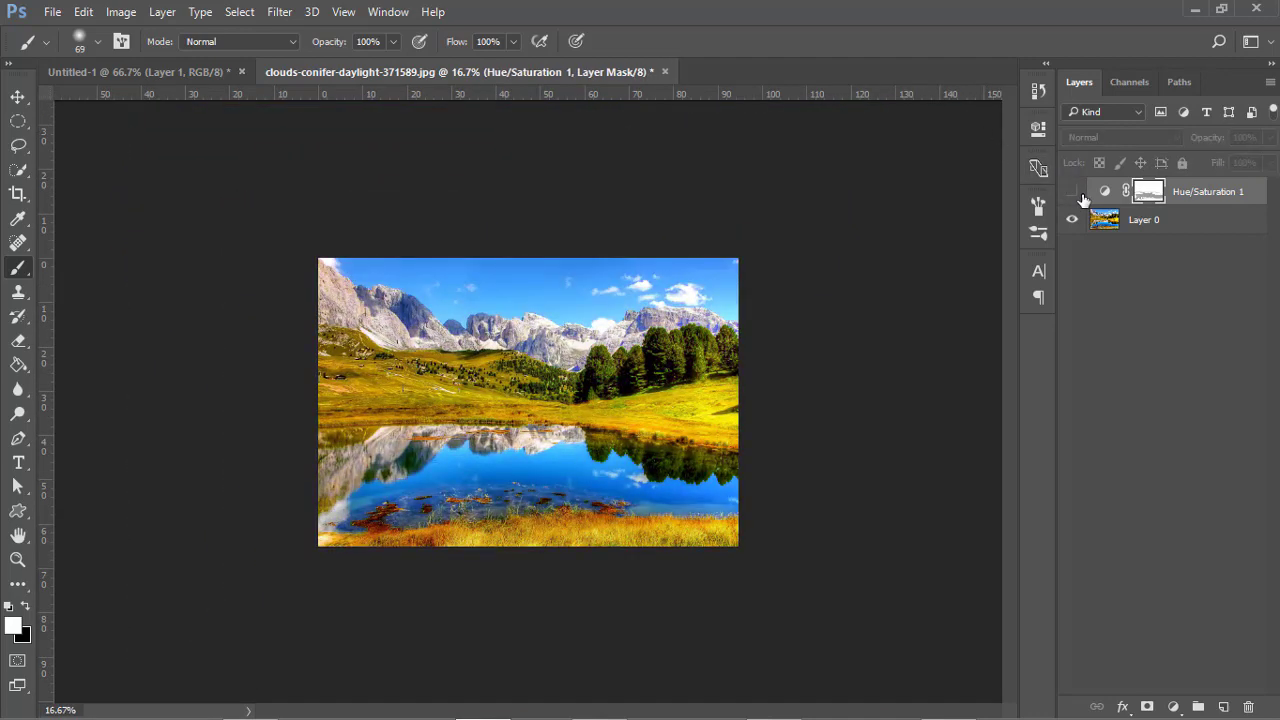
{"action": "left_click", "coordinate": [1078, 193]}
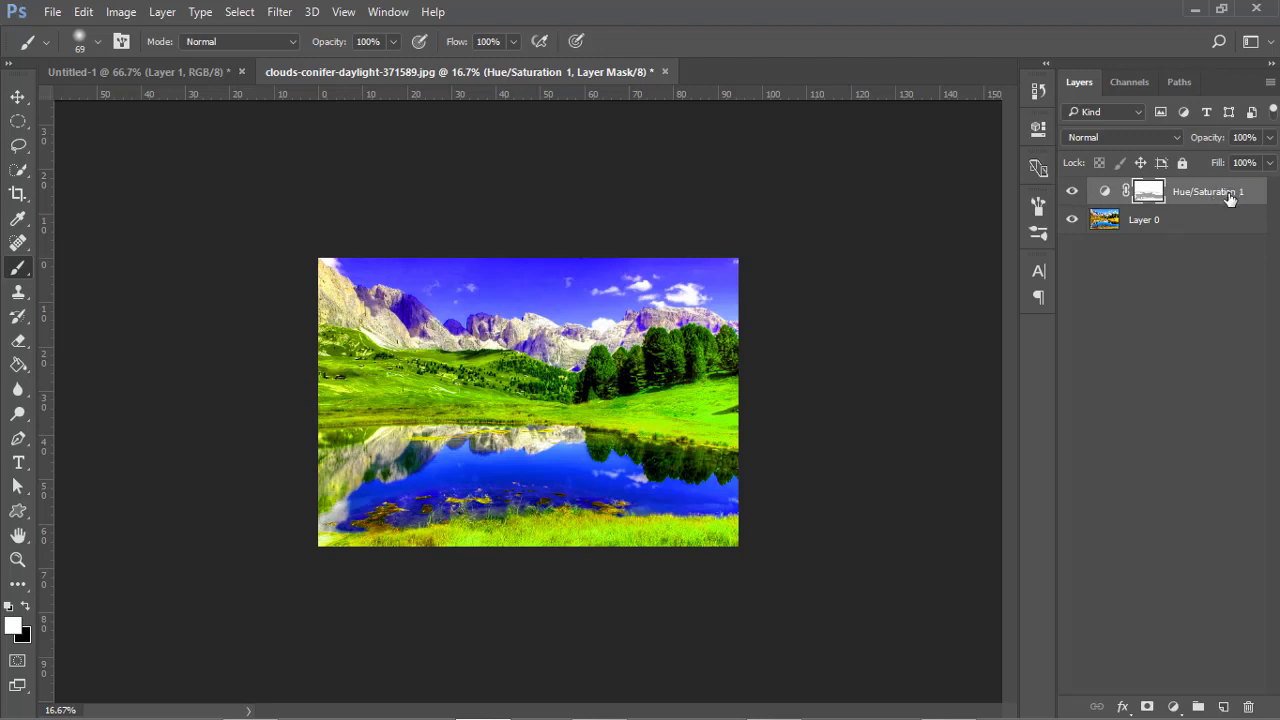
Step: Create a Hue/Saturation 1 copy, hide the original, and paint the copy's whole mask white
{"action": "key", "text": "ctrl+j"}
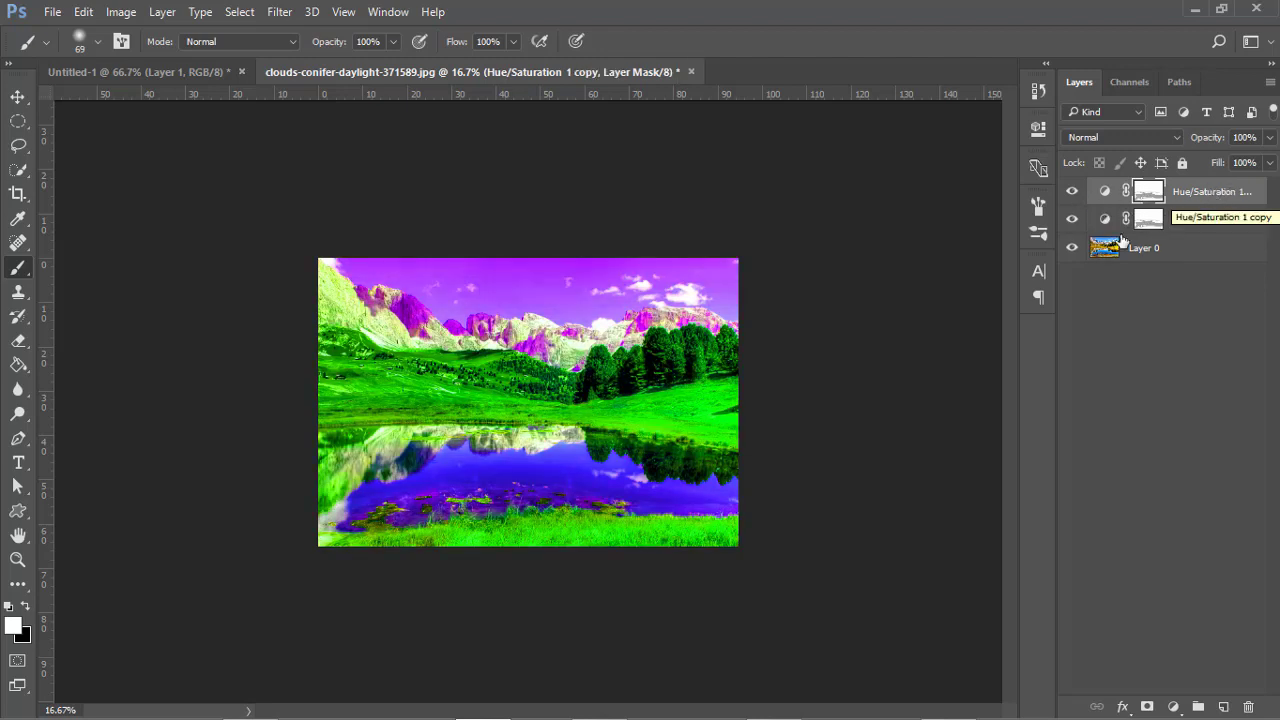
{"action": "left_click", "coordinate": [1072, 219]}
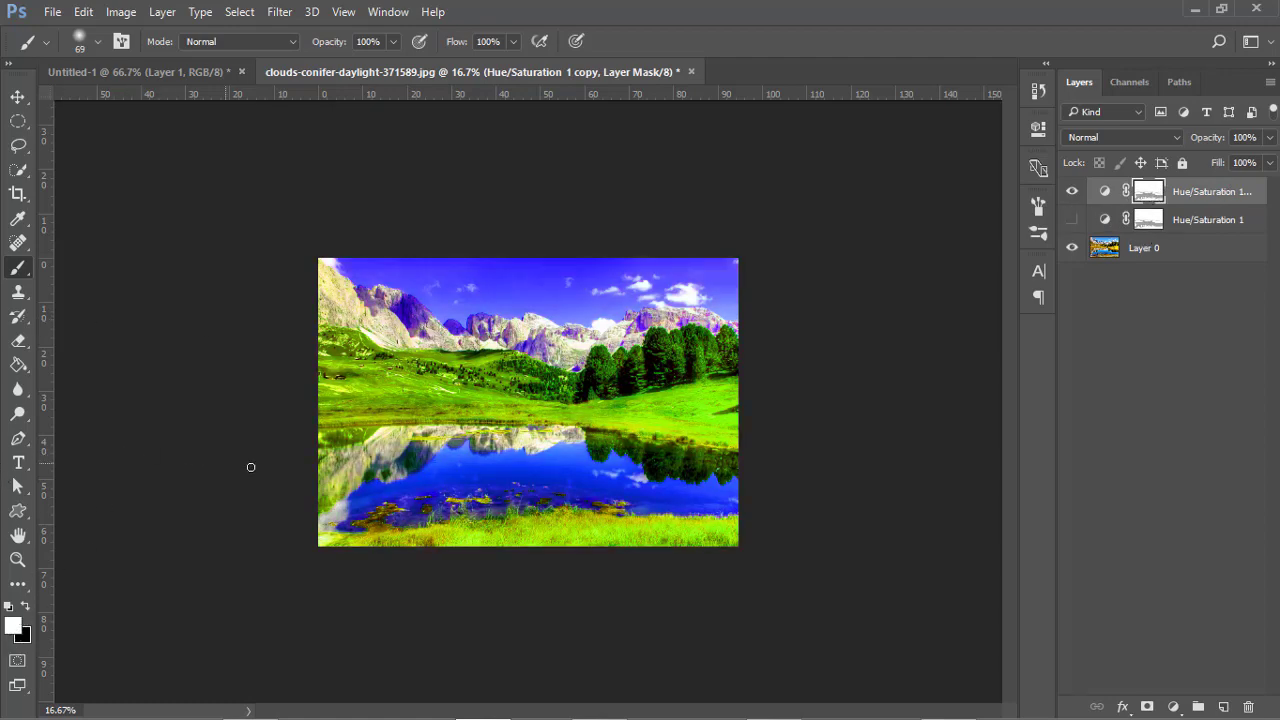
{"action": "left_click_drag", "start_coordinate": [496, 435], "coordinate": [608, 467]}
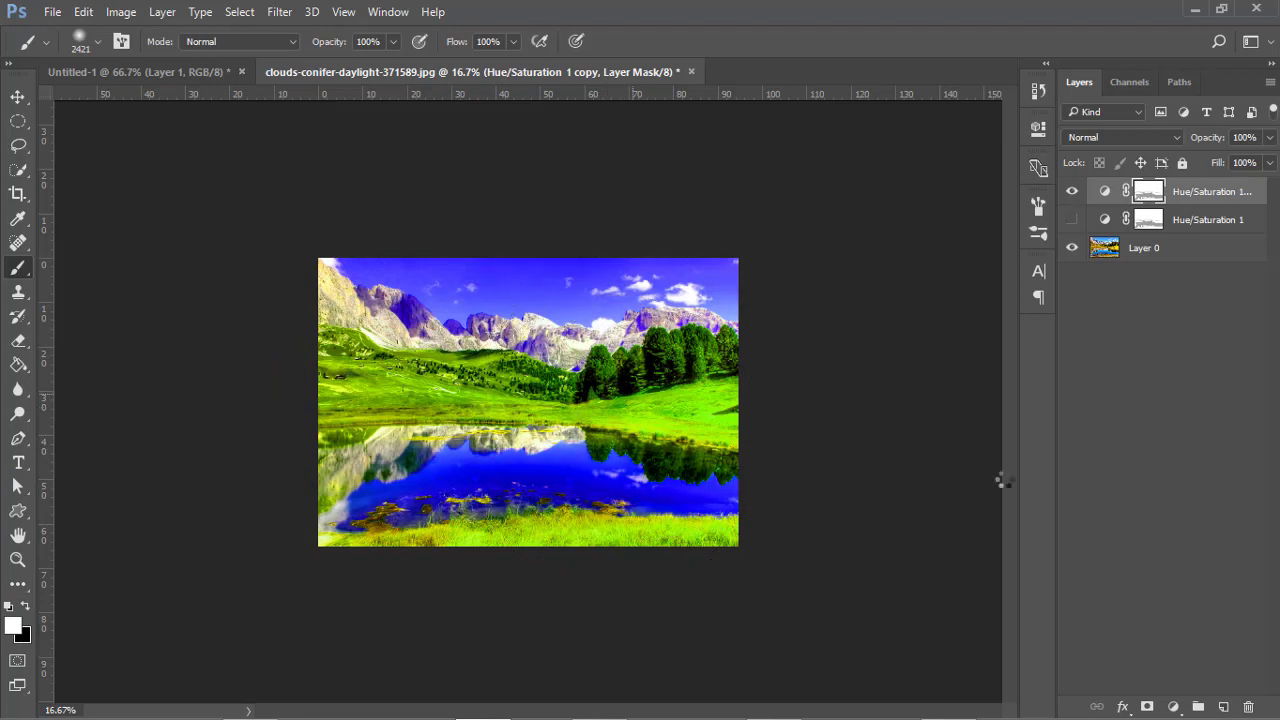
{"action": "left_click_drag", "start_coordinate": [640, 370], "coordinate": [500, 357]}
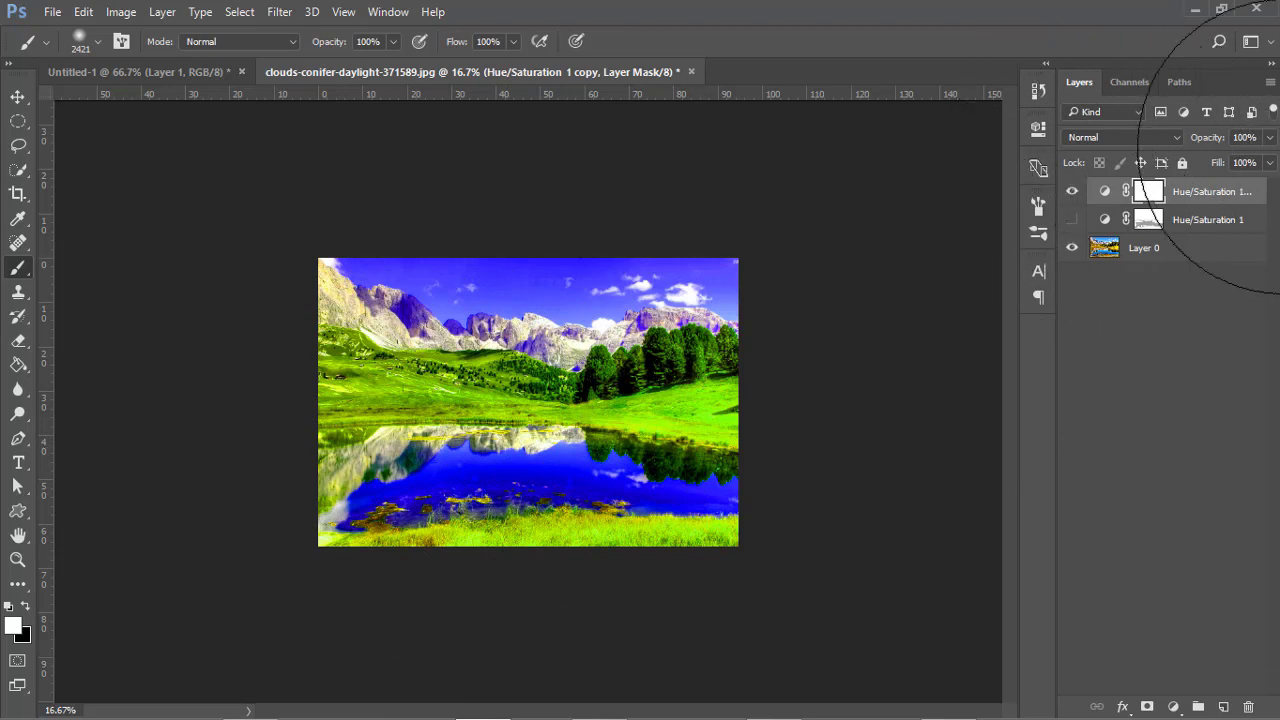
{"action": "left_click", "coordinate": [1076, 191]}
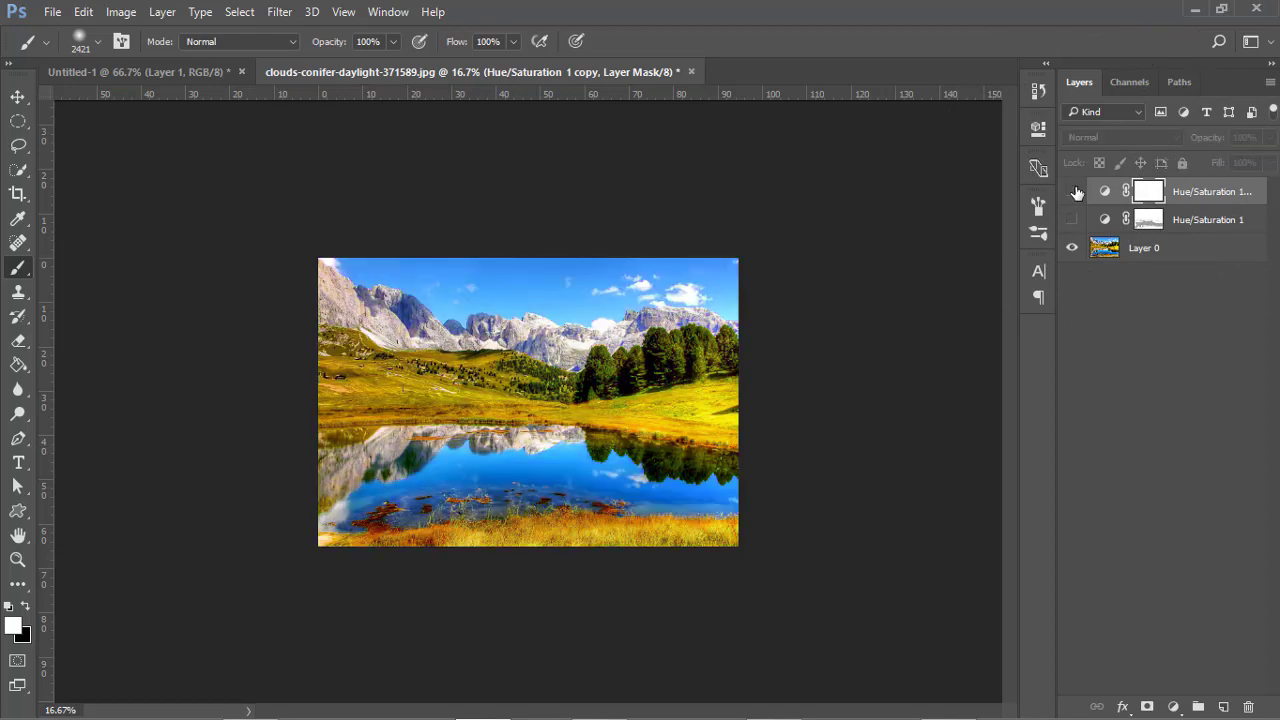
{"action": "left_click", "coordinate": [1076, 191]}
{"action": "left_click", "coordinate": [1076, 191]}
{"action": "left_click", "coordinate": [1075, 191]}
{"action": "left_click", "coordinate": [1074, 191]}
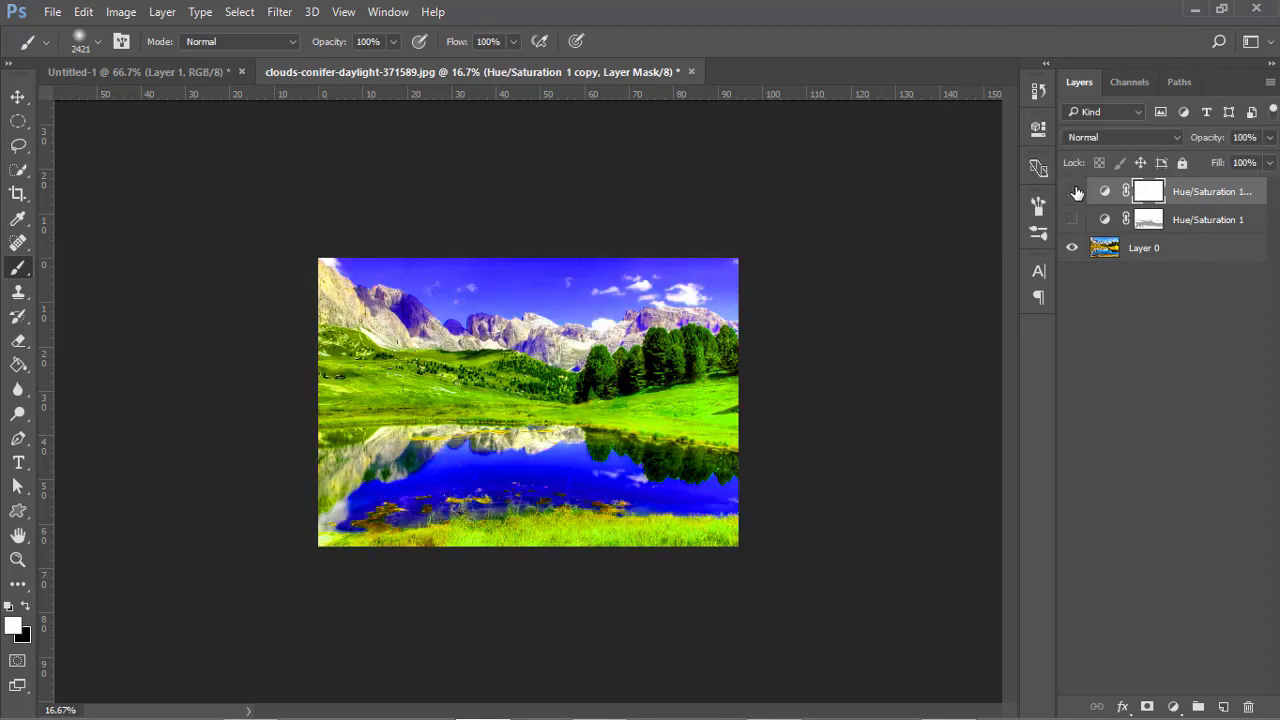
{"action": "left_click", "coordinate": [1071, 190]}
{"action": "left_click", "coordinate": [1061, 188]}
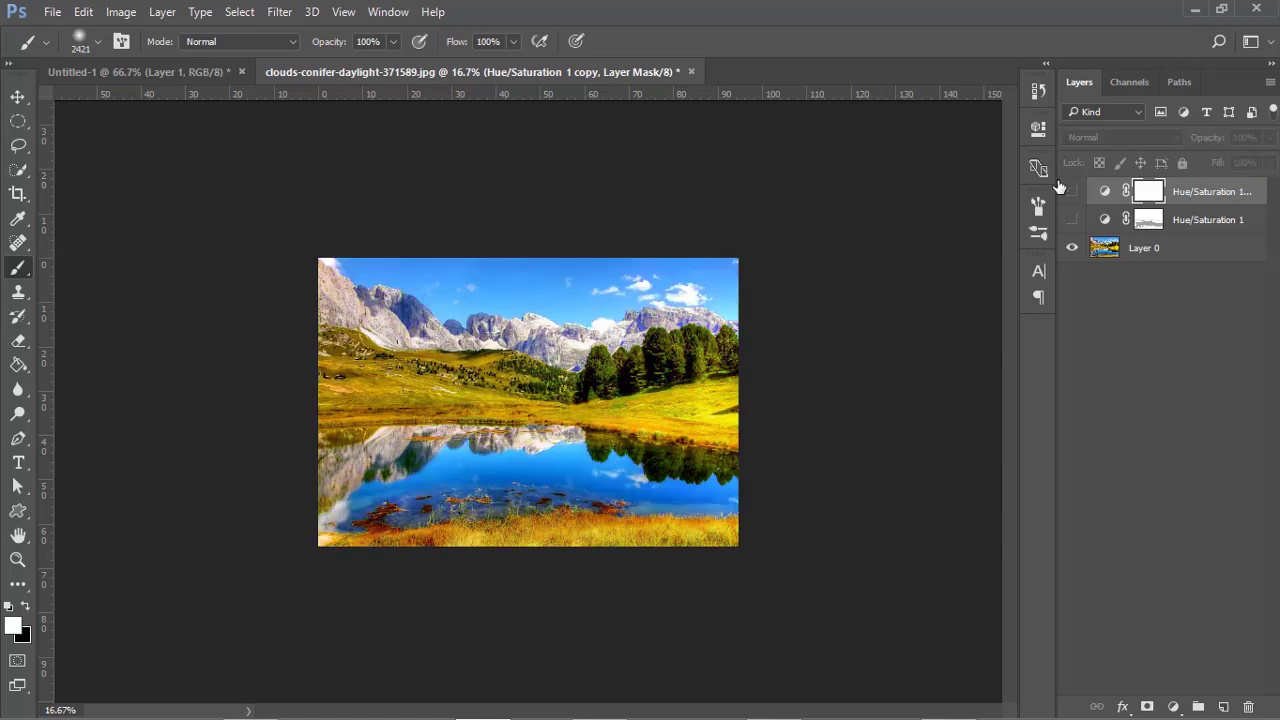
{"action": "left_click", "coordinate": [1071, 191]}
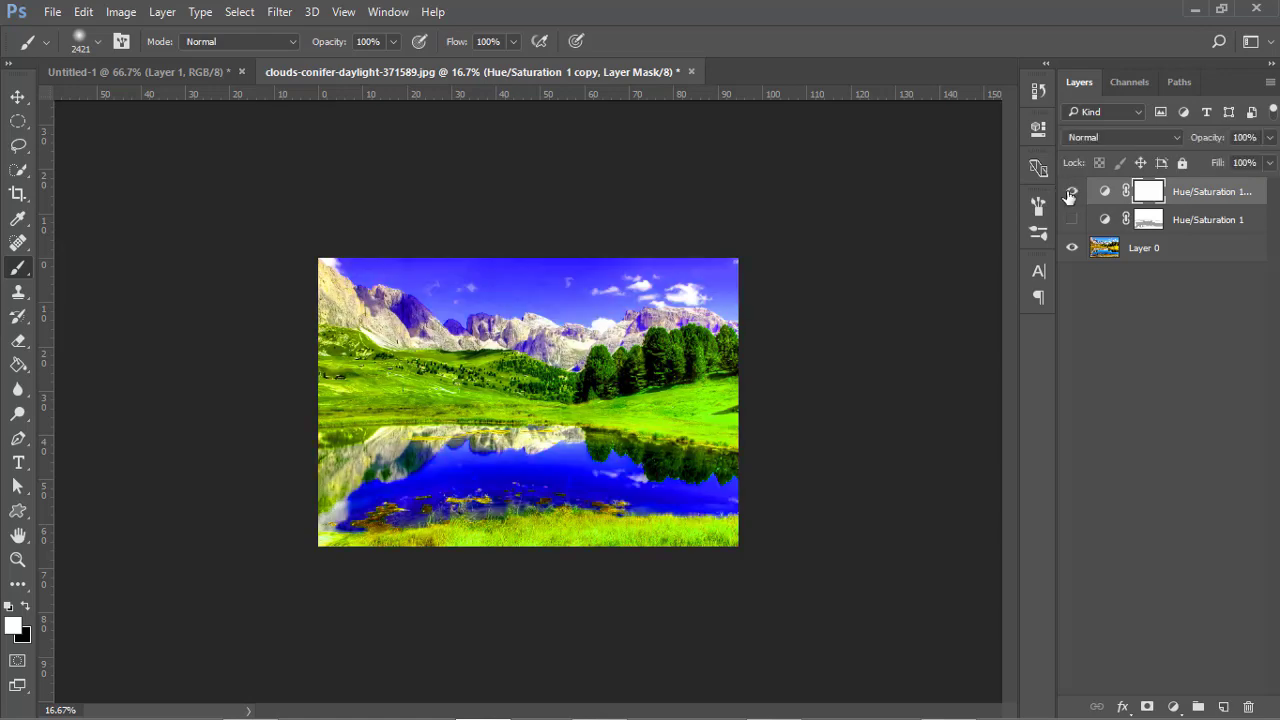
{"action": "key", "text": "ctrl+0"}
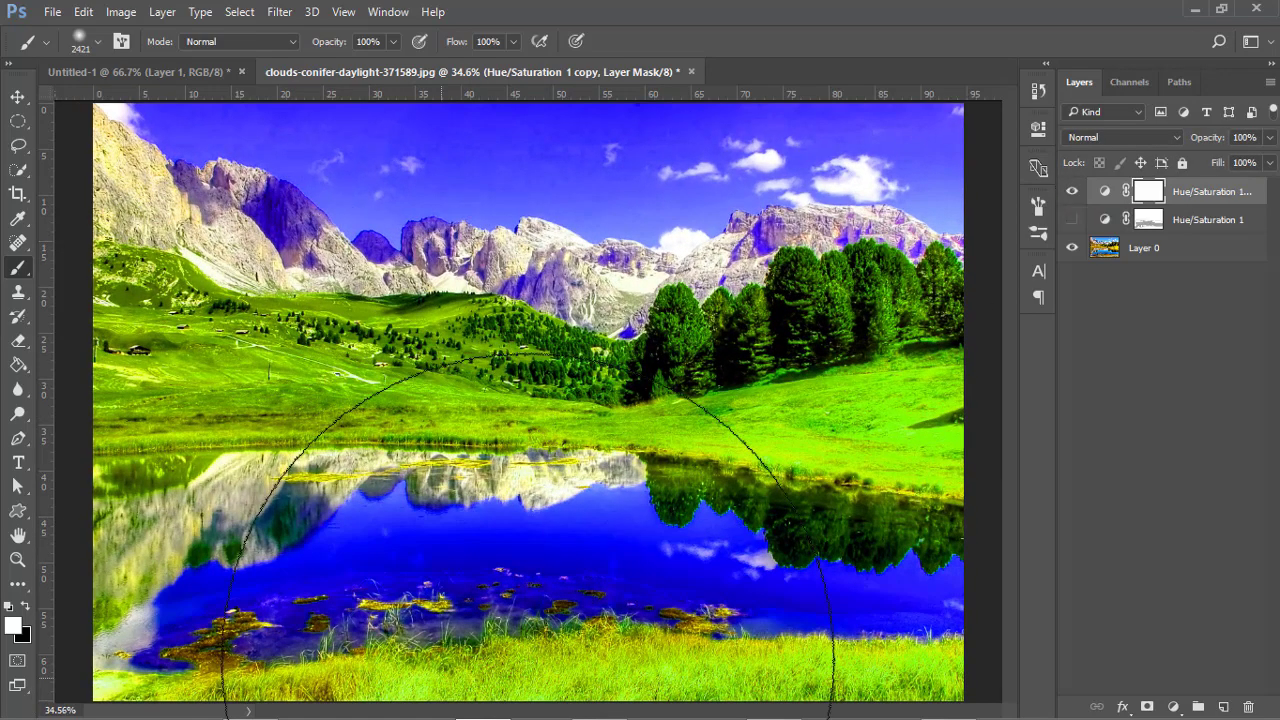